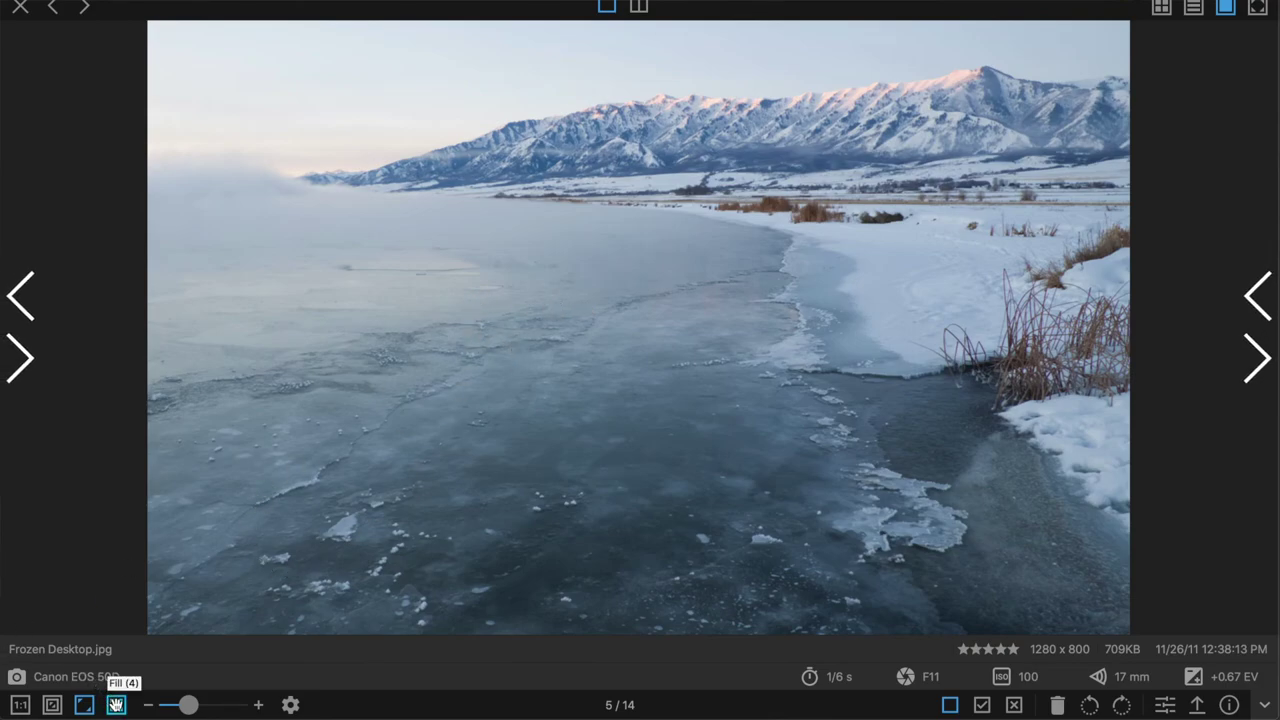
View the photo at actual size and return it to the fit-to-window view.
click(52, 705)
click(20, 705)
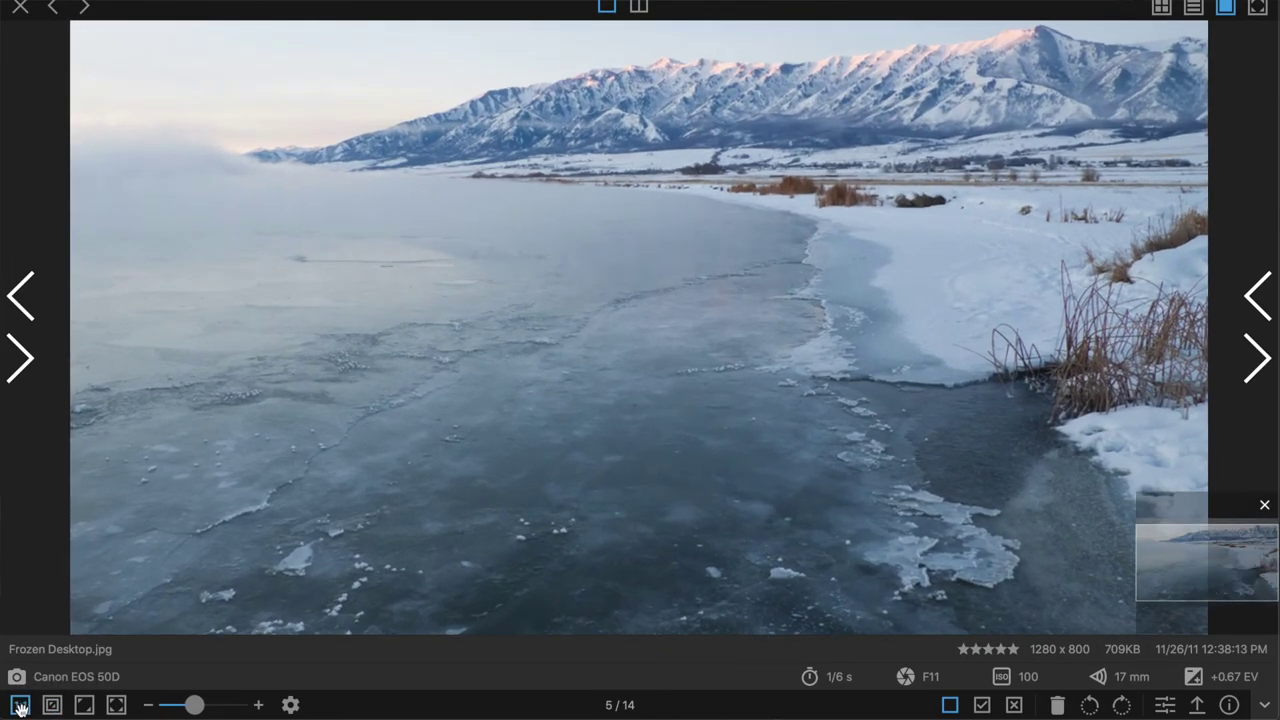
click(86, 705)
click(86, 705)
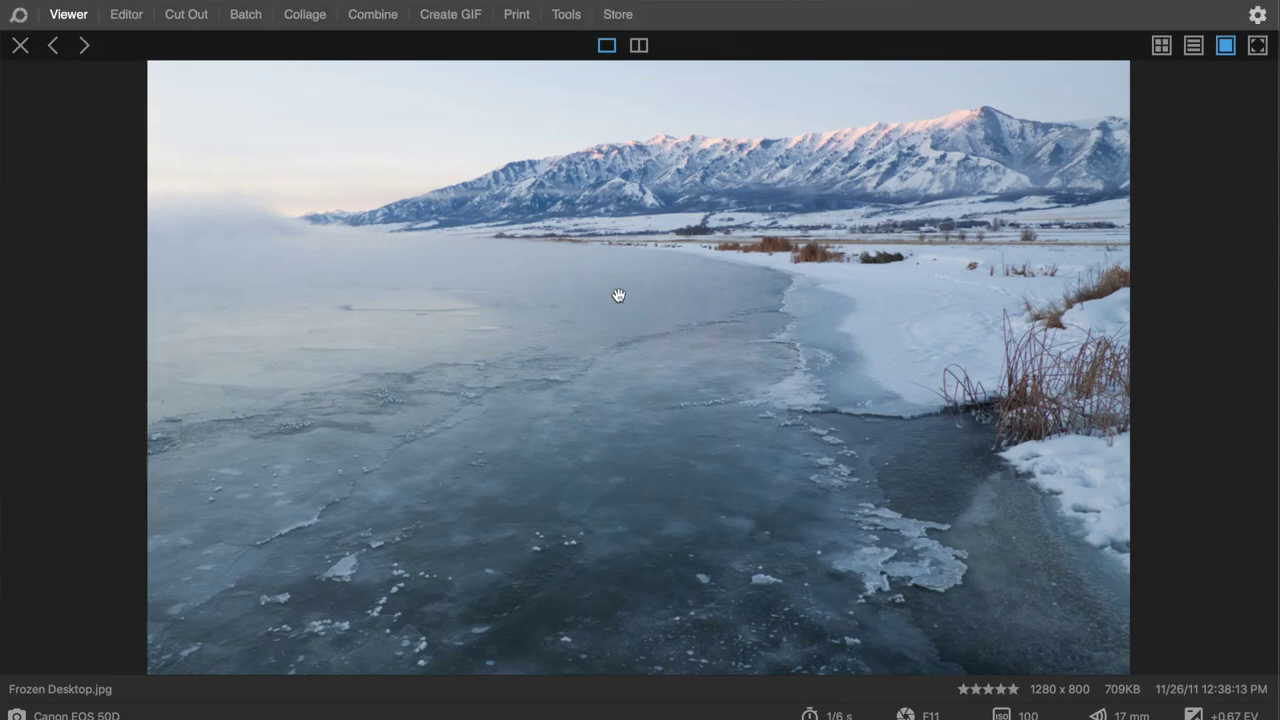
Open the photo in the Editor, close it there and return to the Viewer.
click(127, 15)
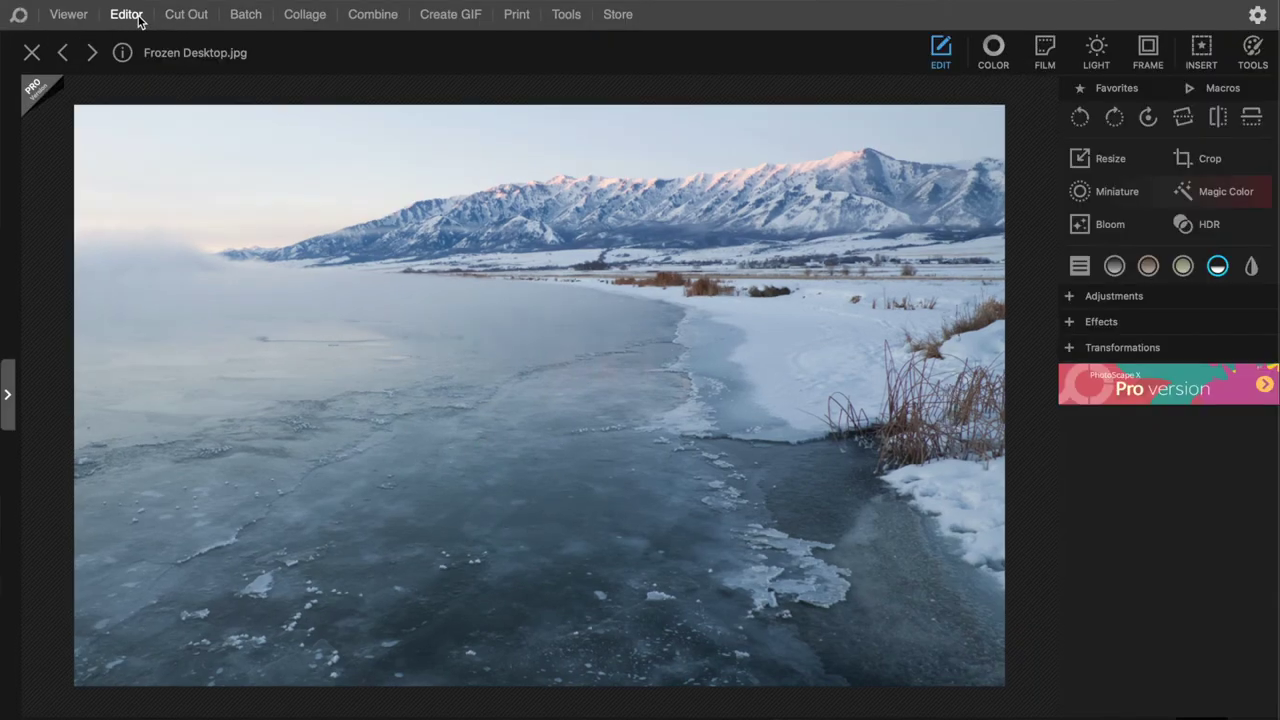
click(33, 52)
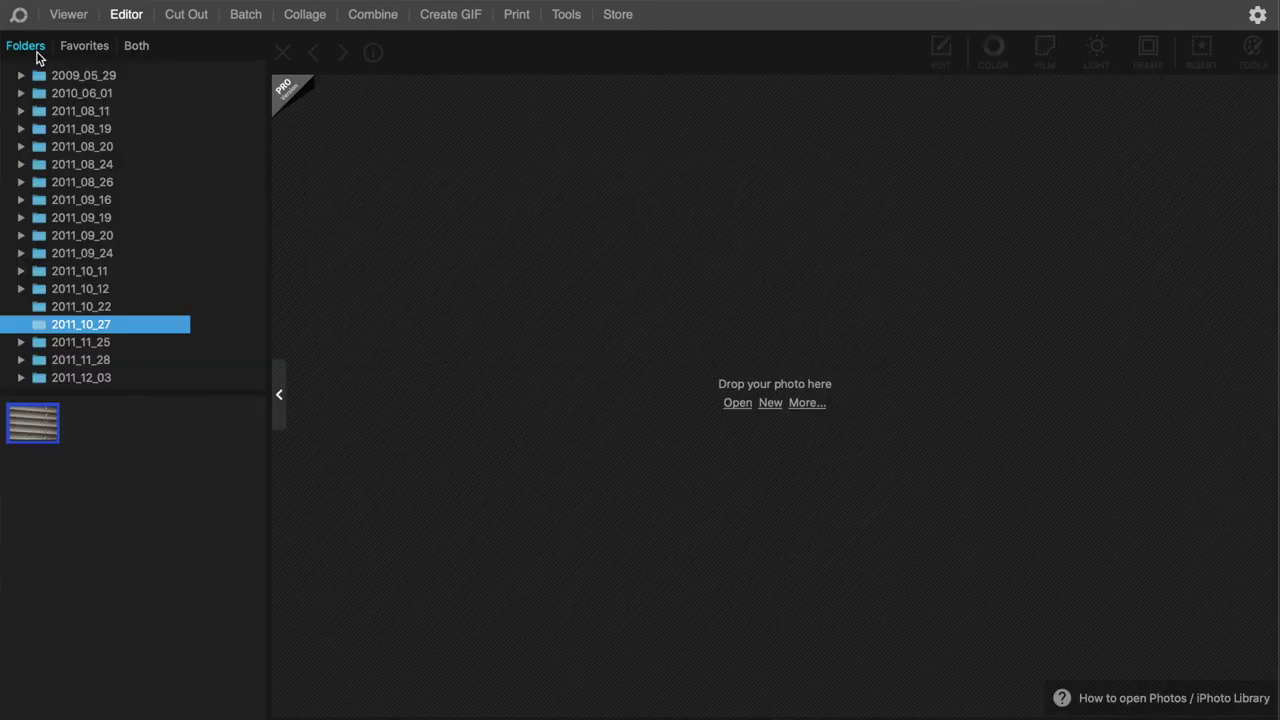
click(80, 20)
click(128, 20)
click(66, 18)
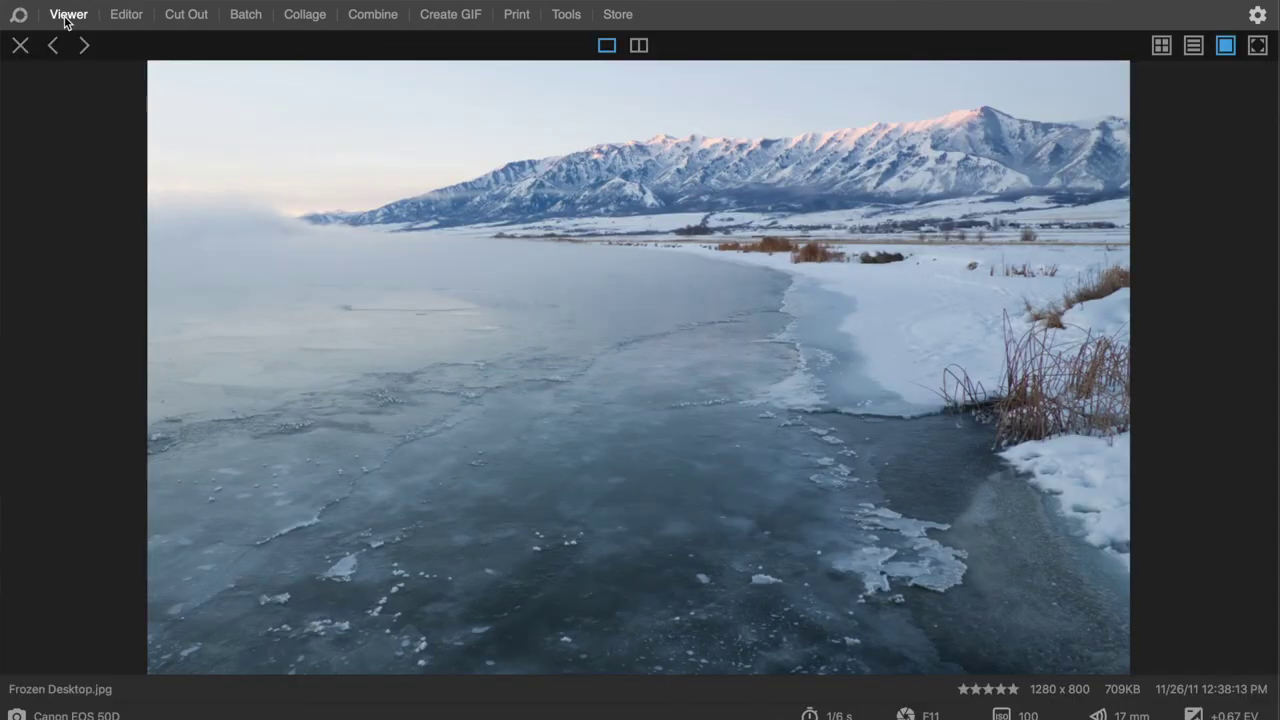
Send Frozen Desktop.jpg from the Viewer to the Editor for editing.
right_click(409, 209)
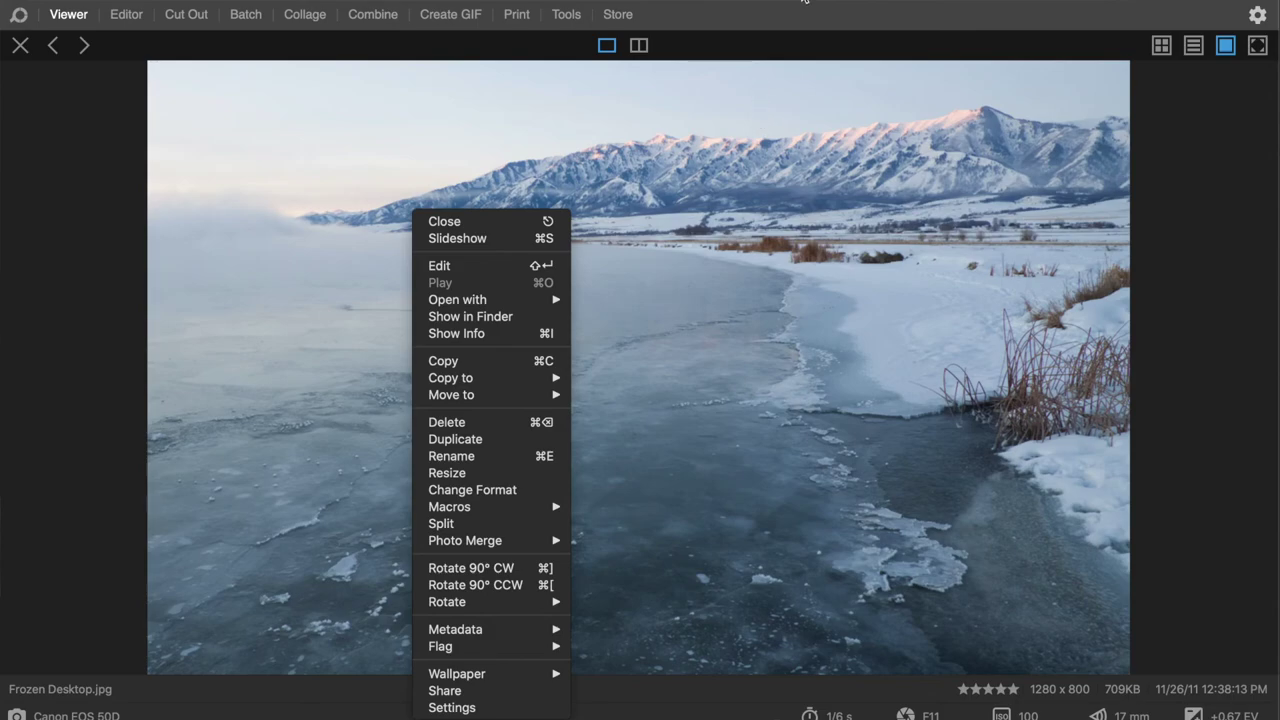
click(724, 166)
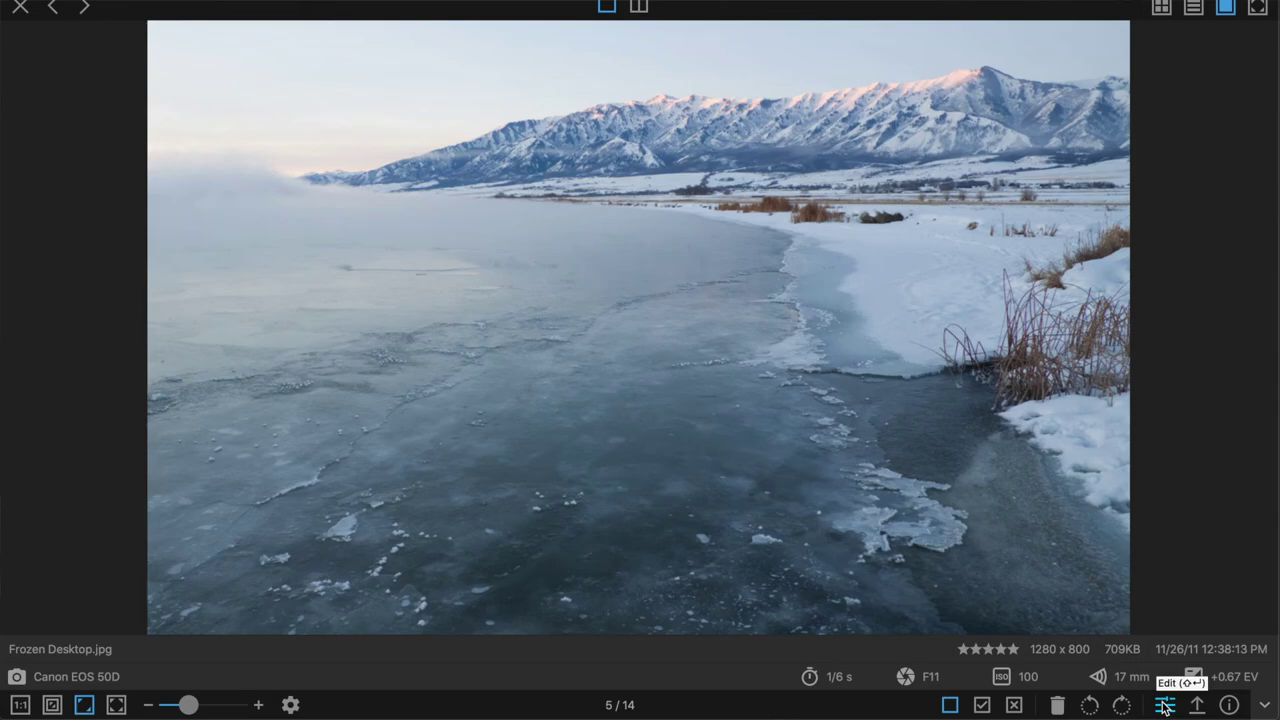
click(1164, 706)
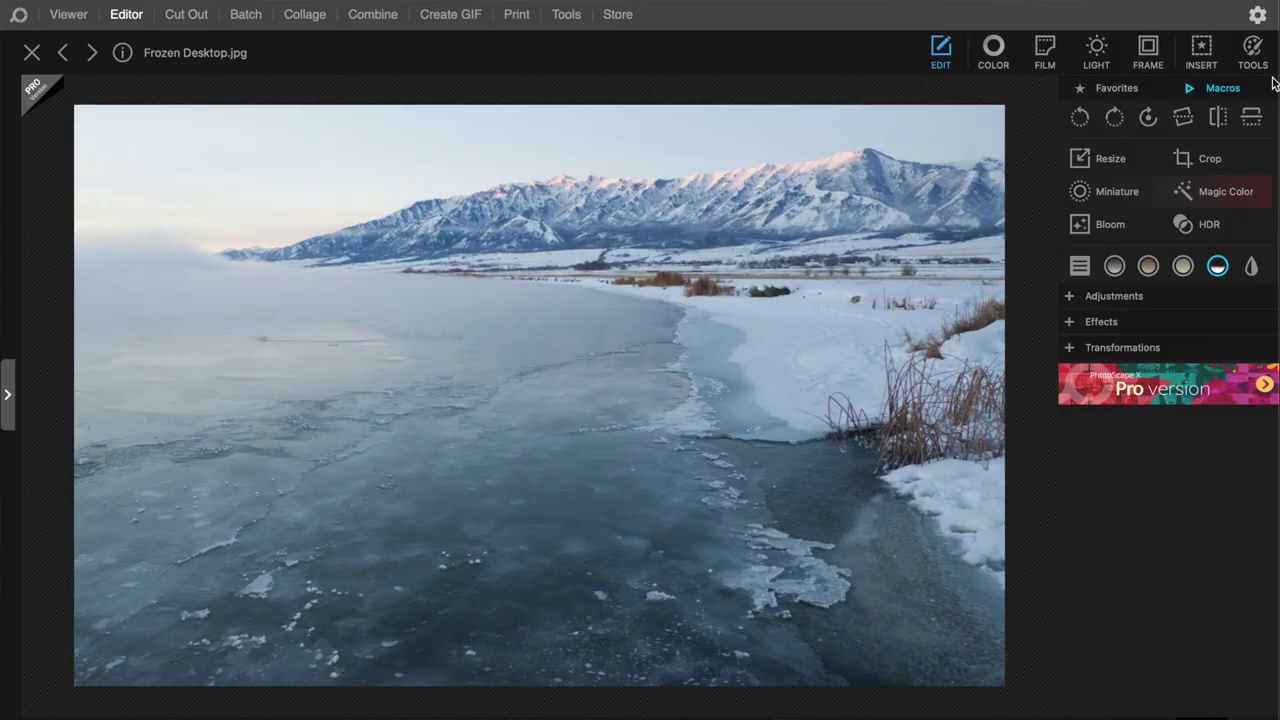
Start the Magic Color adjustment on the photo and set its strength to 48.
click(1226, 192)
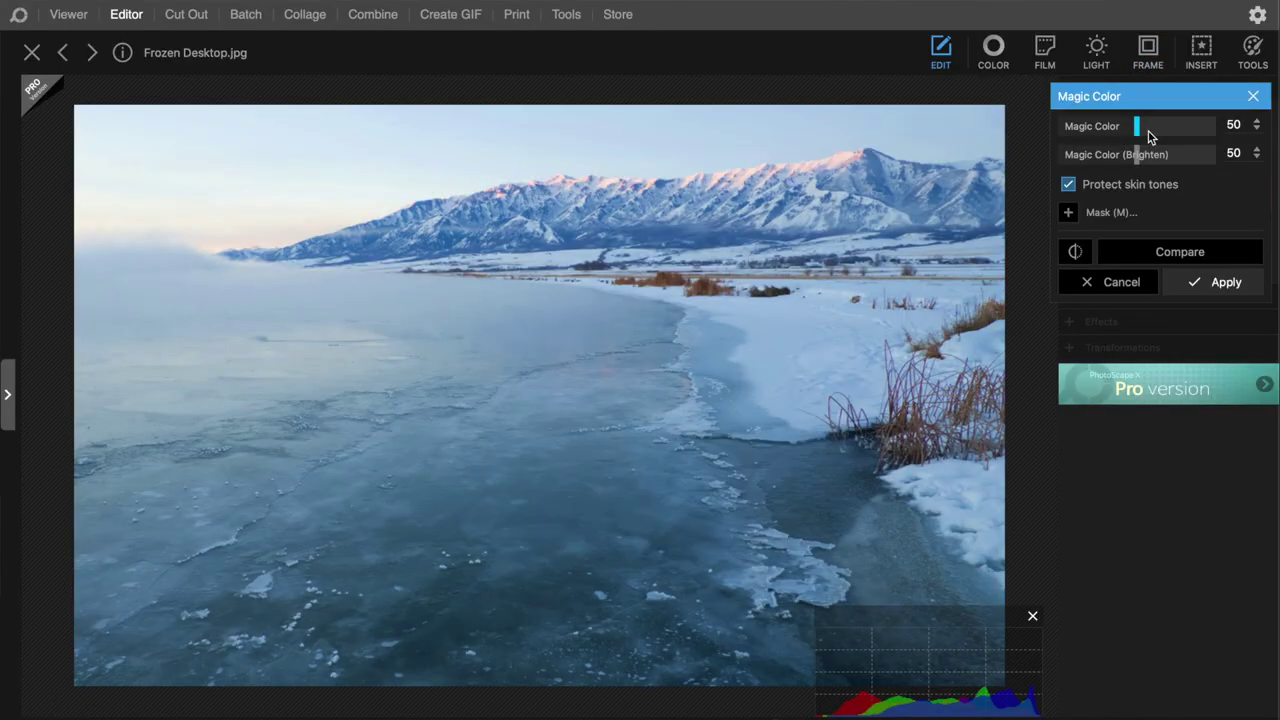
drag(1148, 130, 1173, 140)
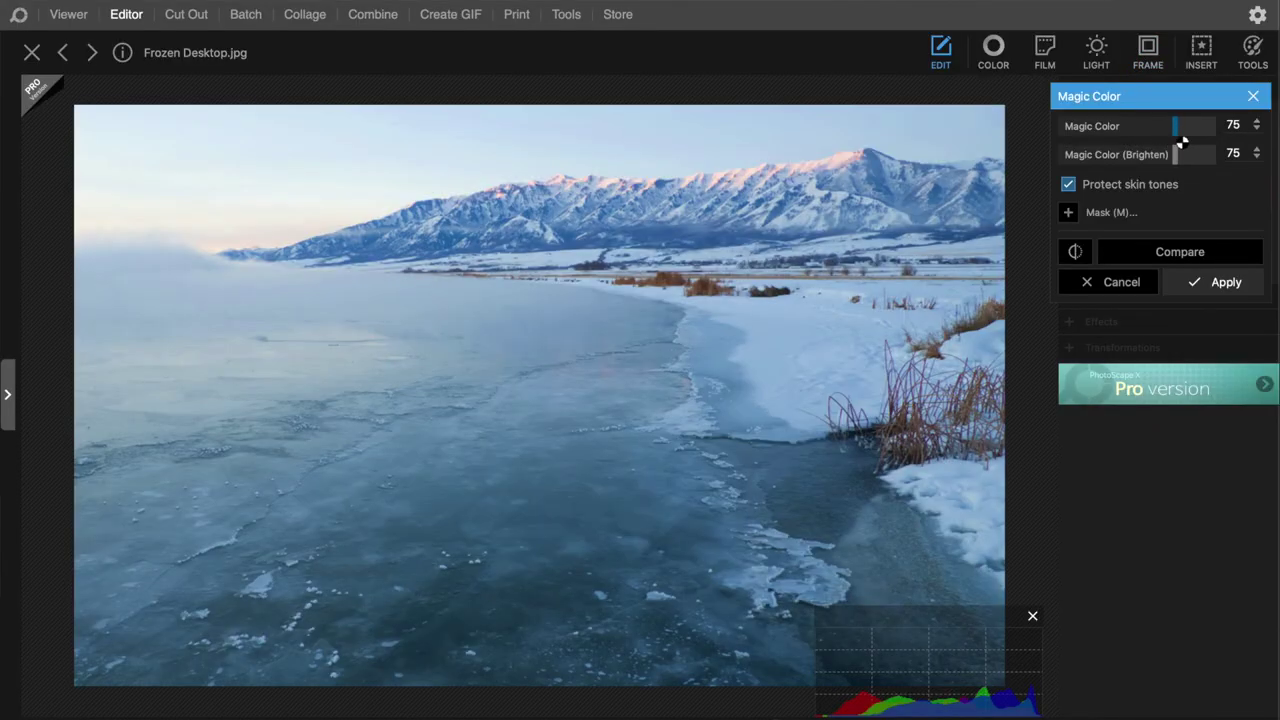
drag(1177, 142, 1136, 138)
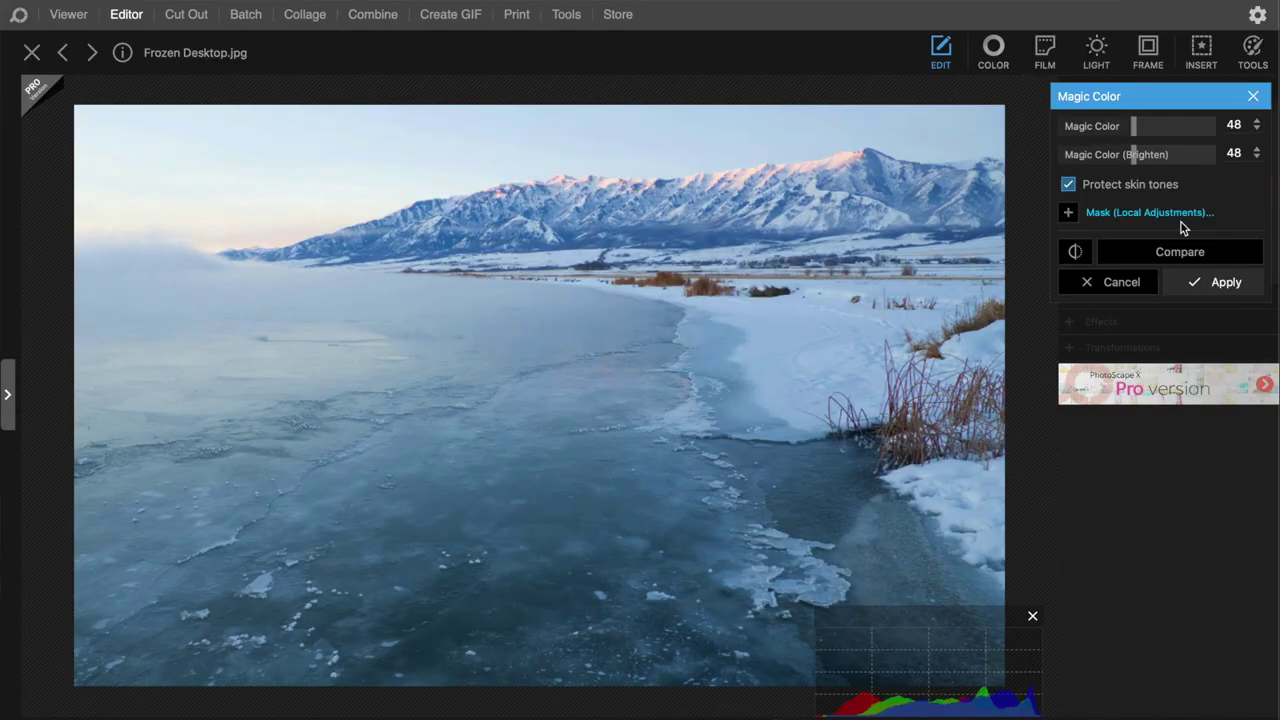
Restrict Magic Color to the mountain range with a size 60 brush mask and apply it at 63.
click(1068, 213)
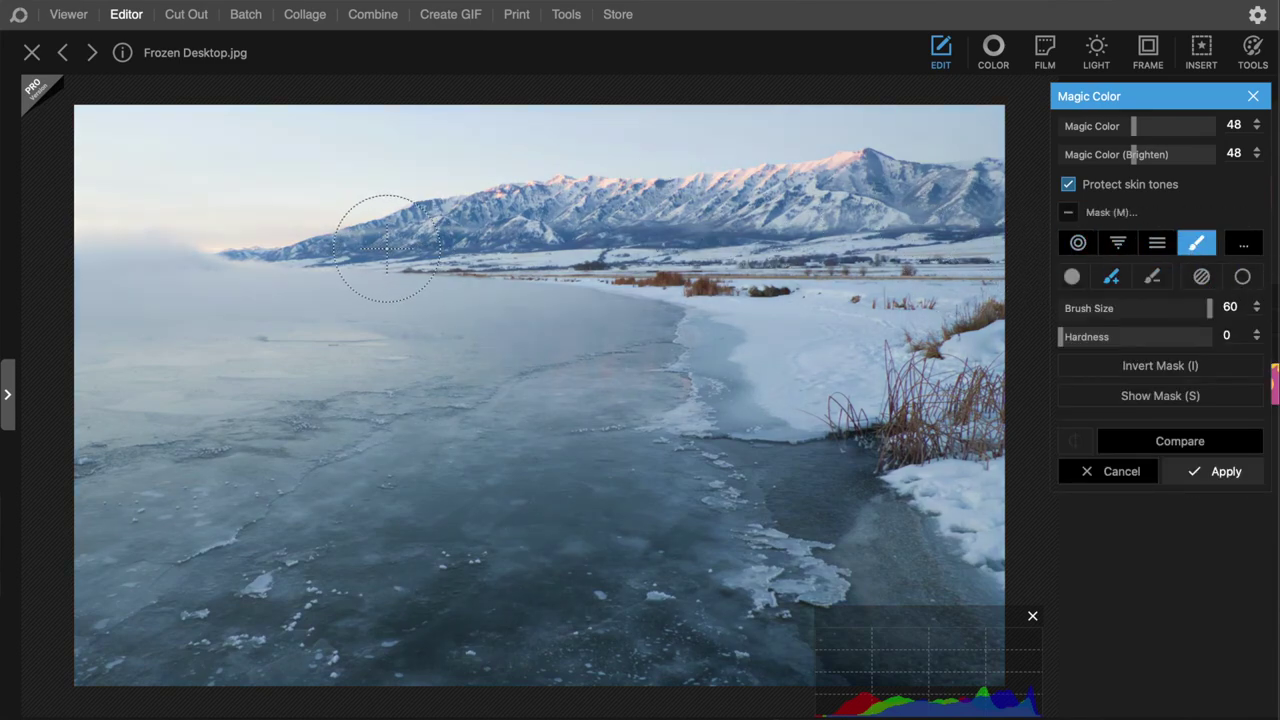
mouse_move(326, 246)
mouse_down()
mouse_move(482, 210)
mouse_move(935, 222)
mouse_move(985, 190)
mouse_move(922, 185)
mouse_move(857, 146)
mouse_move(677, 163)
mouse_move(562, 205)
mouse_move(329, 229)
mouse_move(298, 258)
mouse_move(244, 238)
mouse_up()
click(1147, 131)
click(1156, 130)
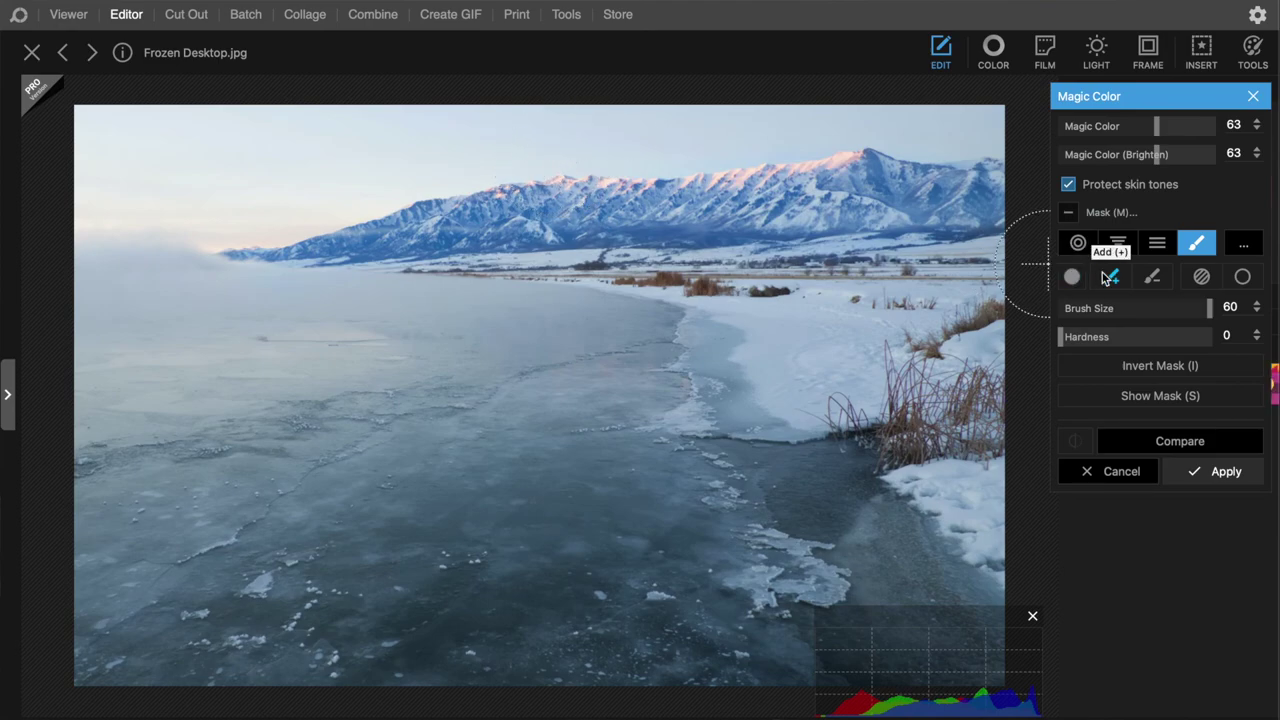
click(1237, 475)
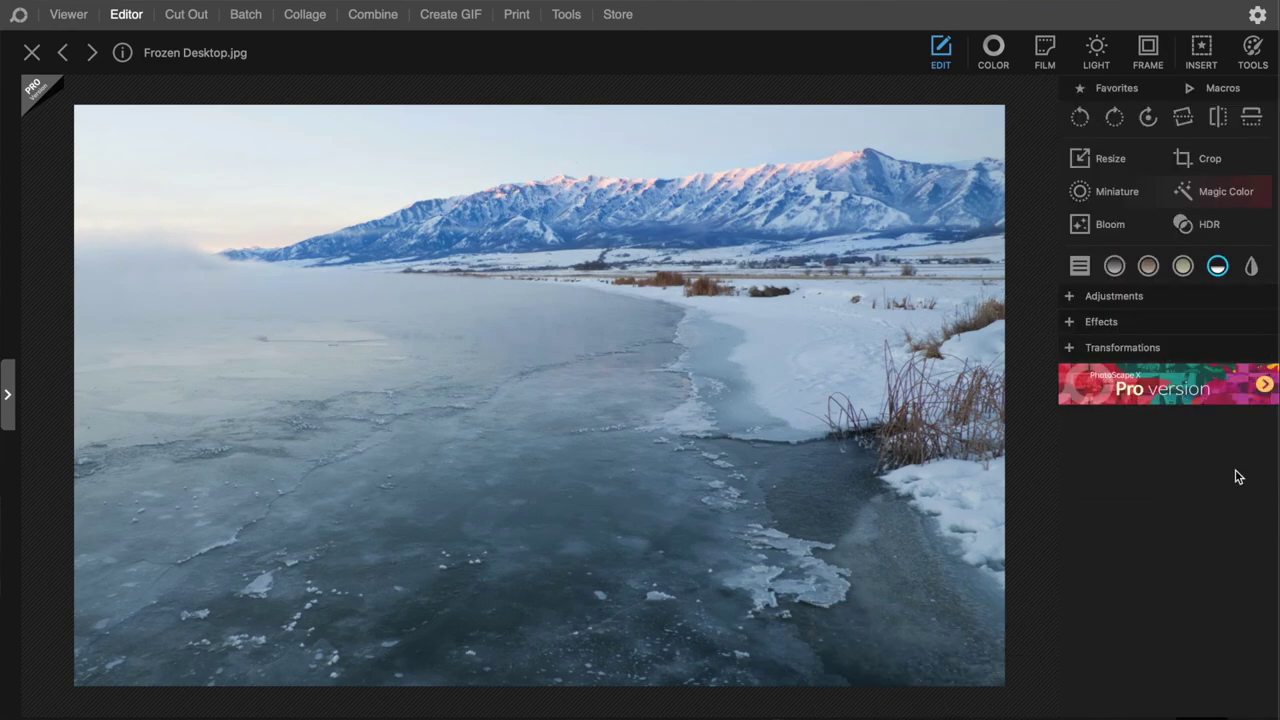
Expand the Adjustments list and try the Surrealistic adjustment on the photo without applying it.
click(1171, 298)
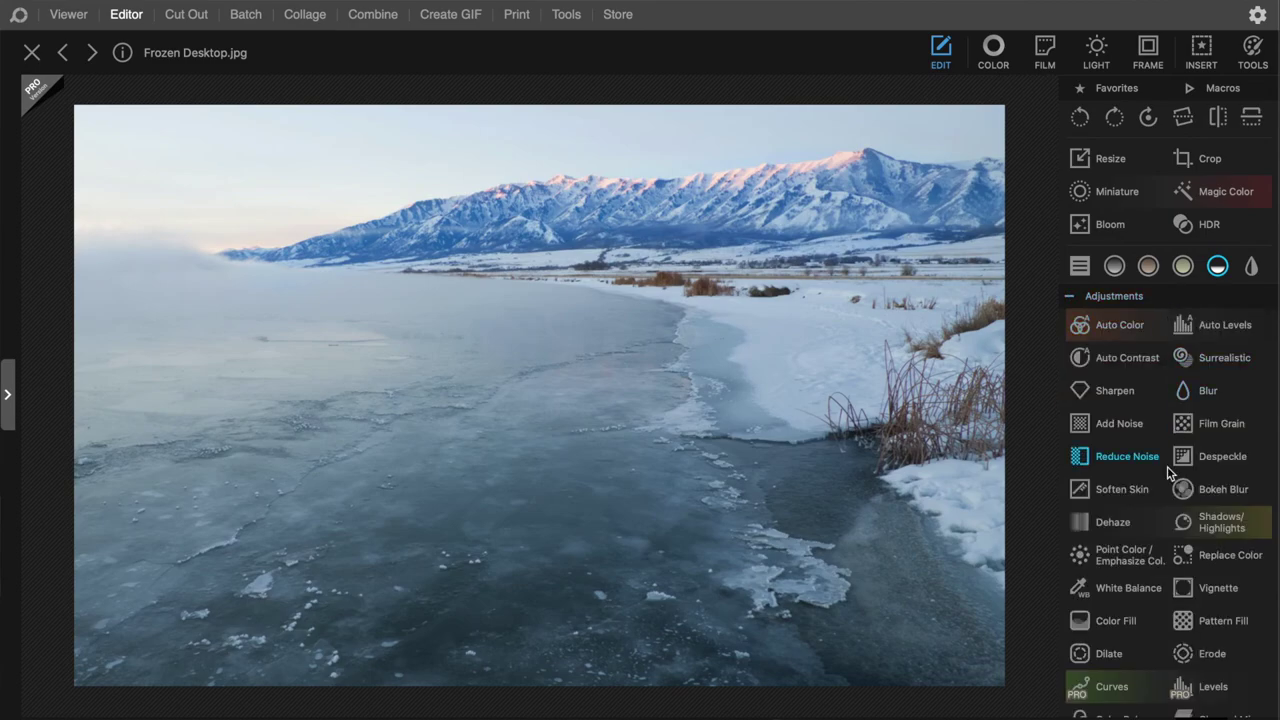
scroll(1190, 555, down, 1)
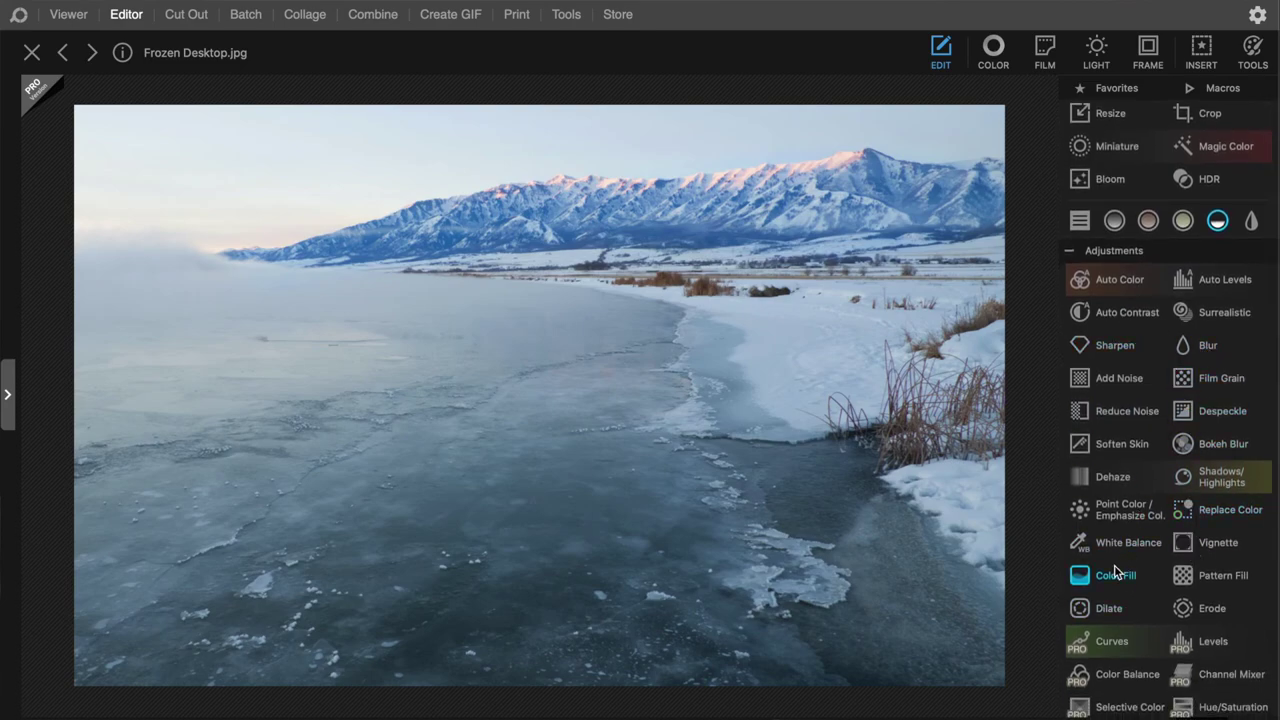
scroll(1115, 570, down, 1)
scroll(1112, 565, down, 4)
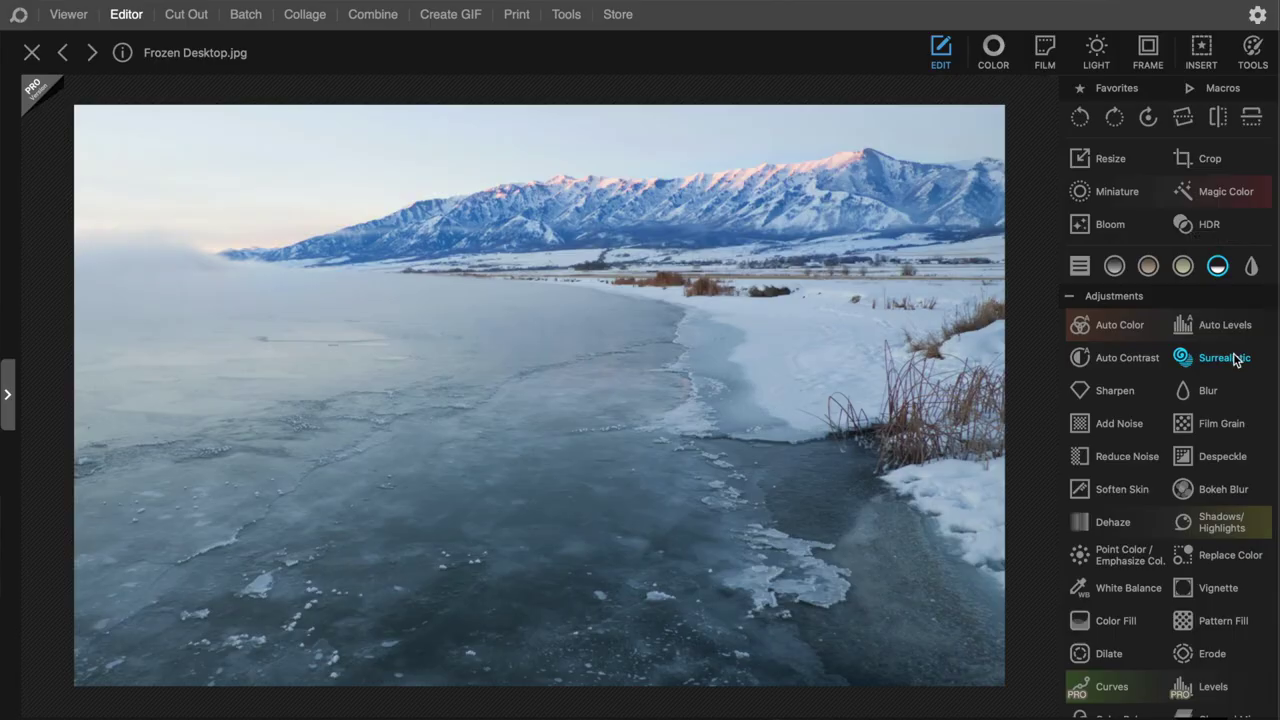
click(1222, 357)
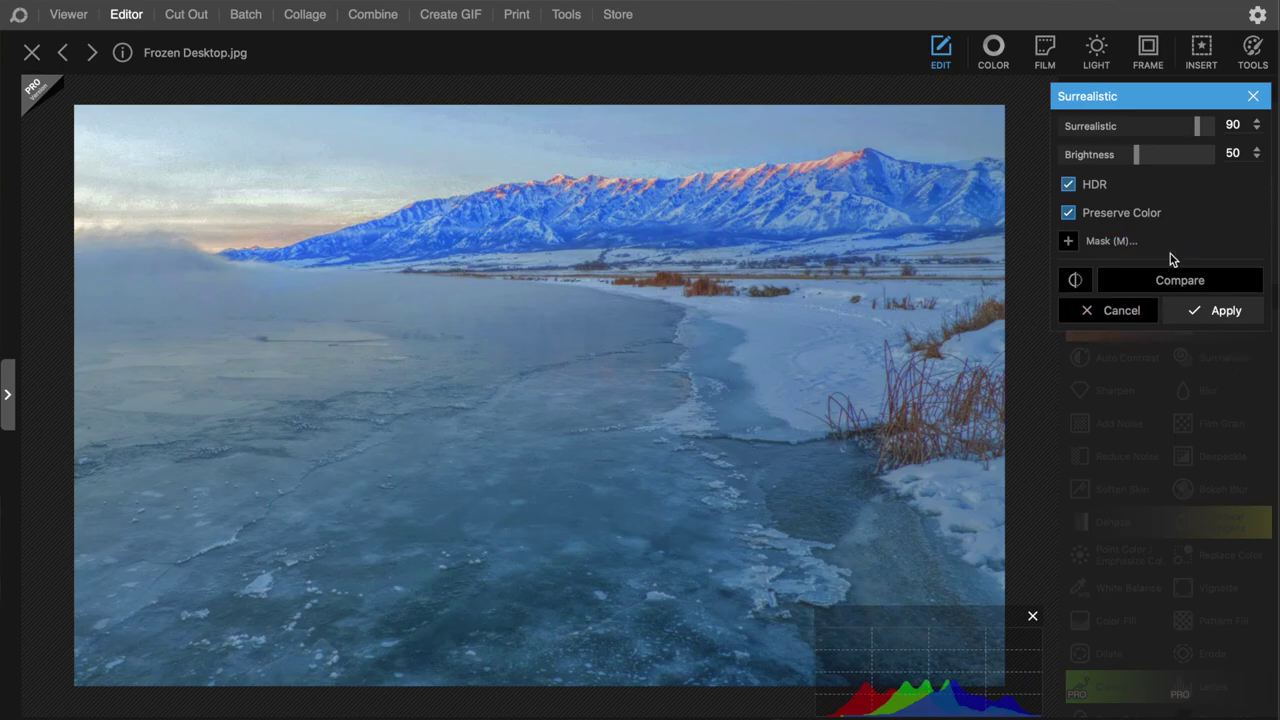
click(1100, 312)
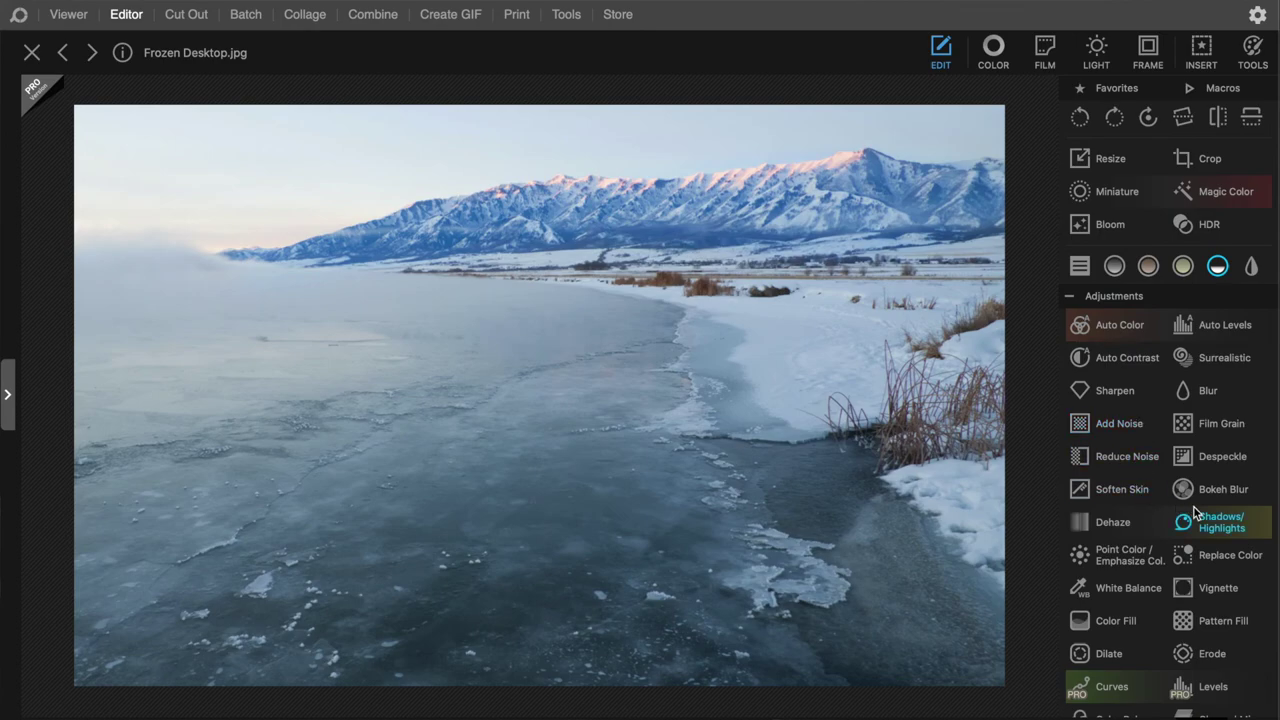
Preview the Auto Color and Vignette adjustments on the photo, cancelling each one.
scroll(1194, 507, down, 1)
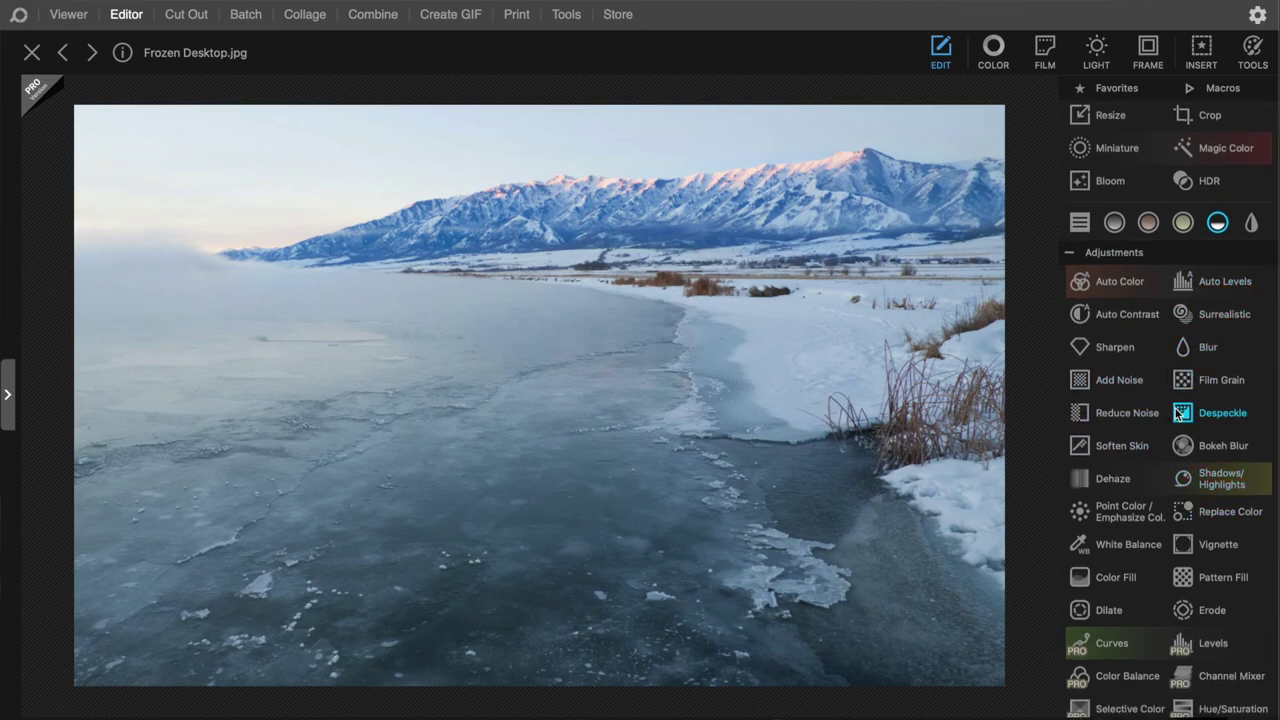
click(1131, 296)
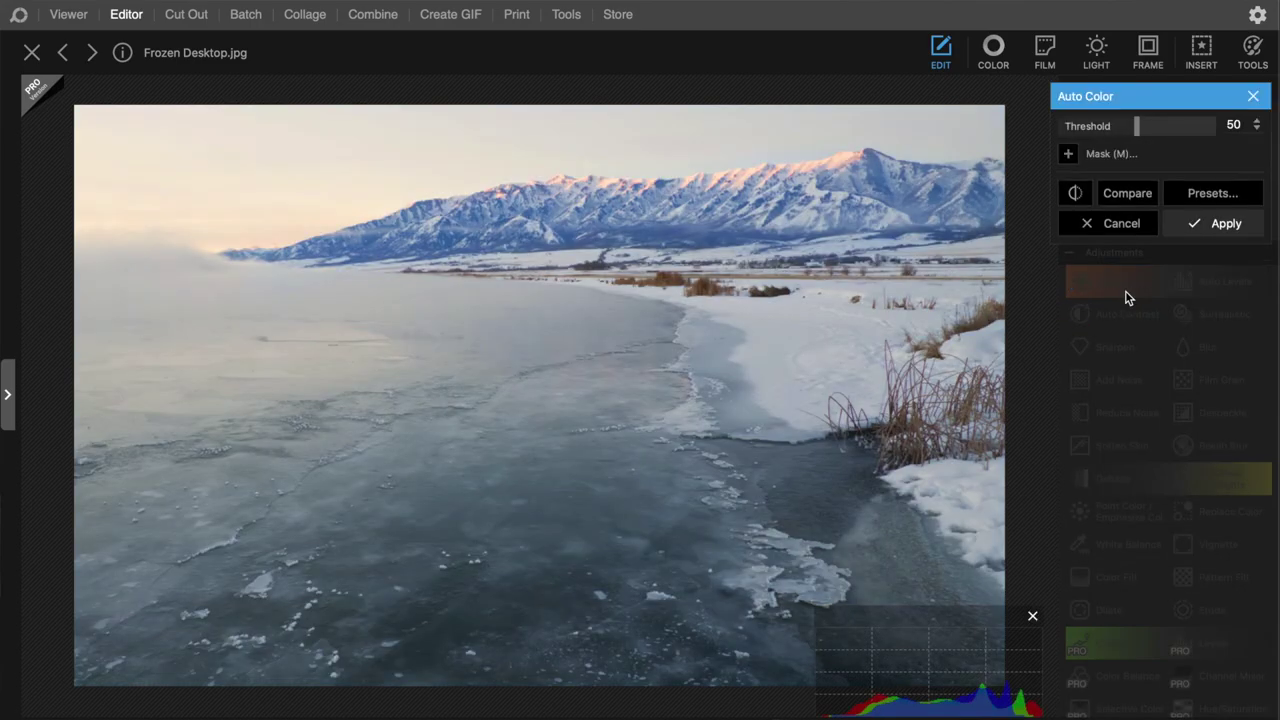
click(1109, 220)
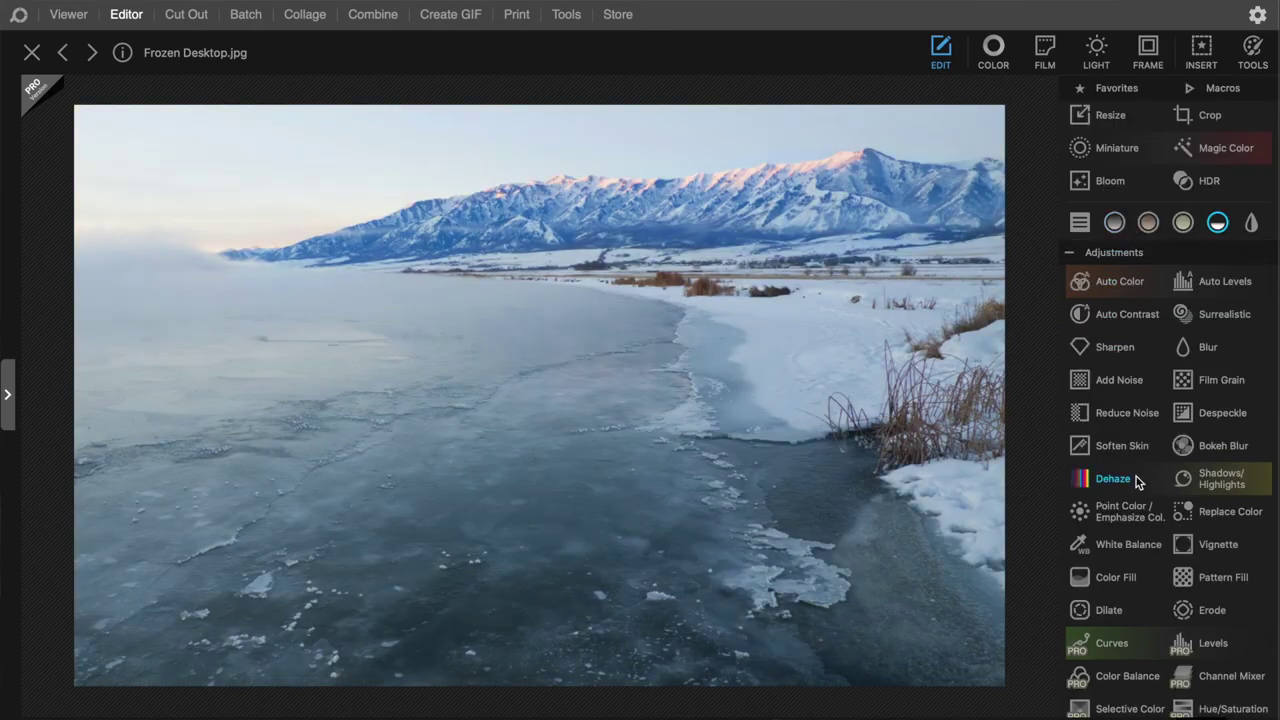
click(1221, 549)
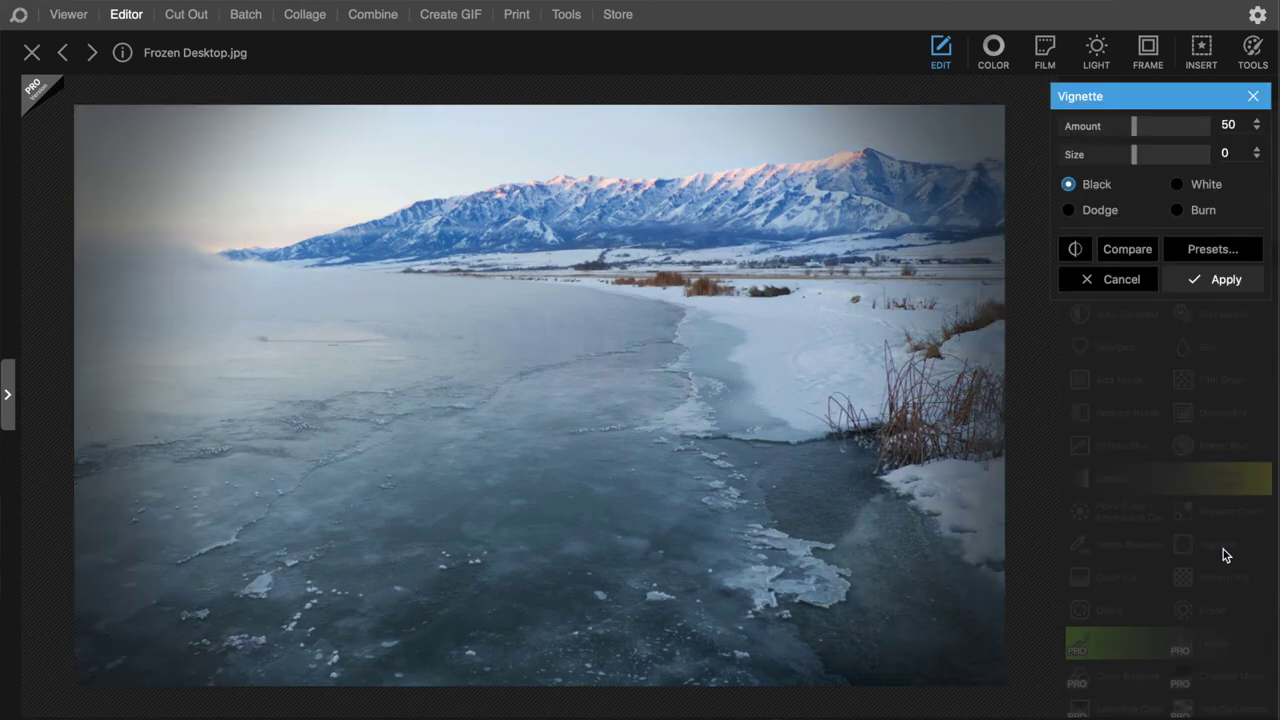
click(1104, 279)
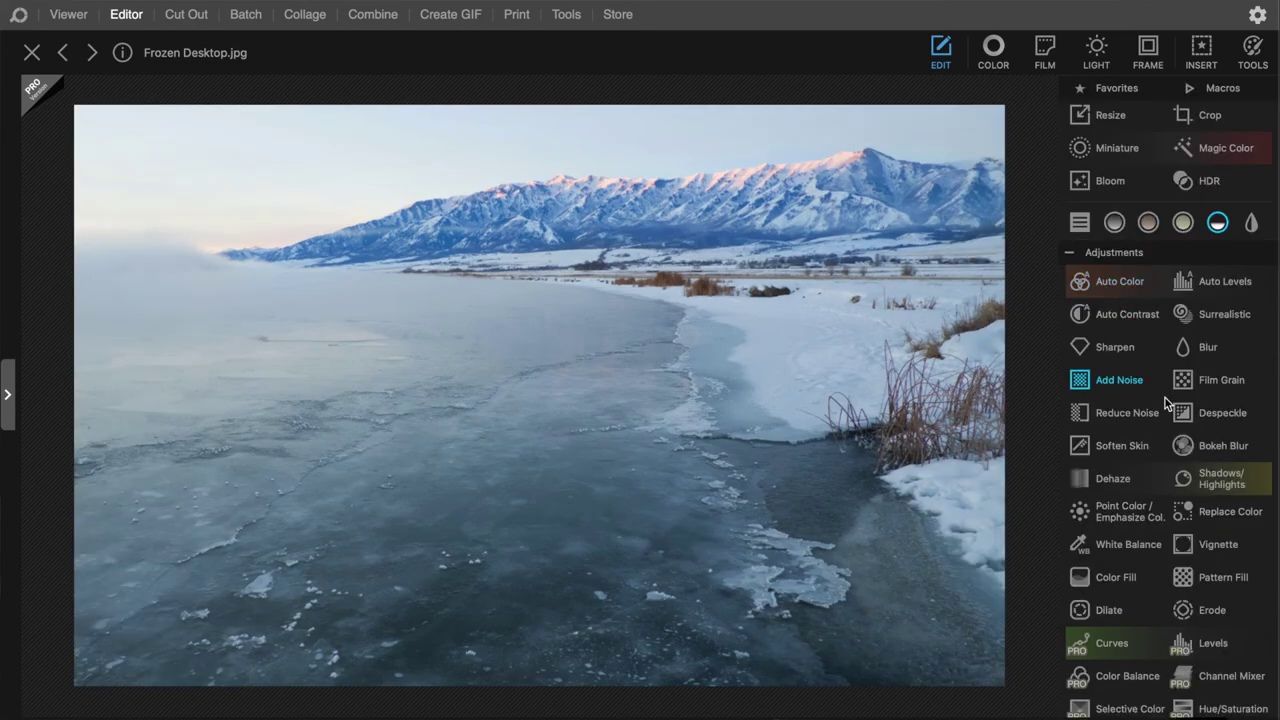
Try a Color Fill overlay on the photo with several green colours, including #ff0dcc0d, and cancel it.
click(1125, 582)
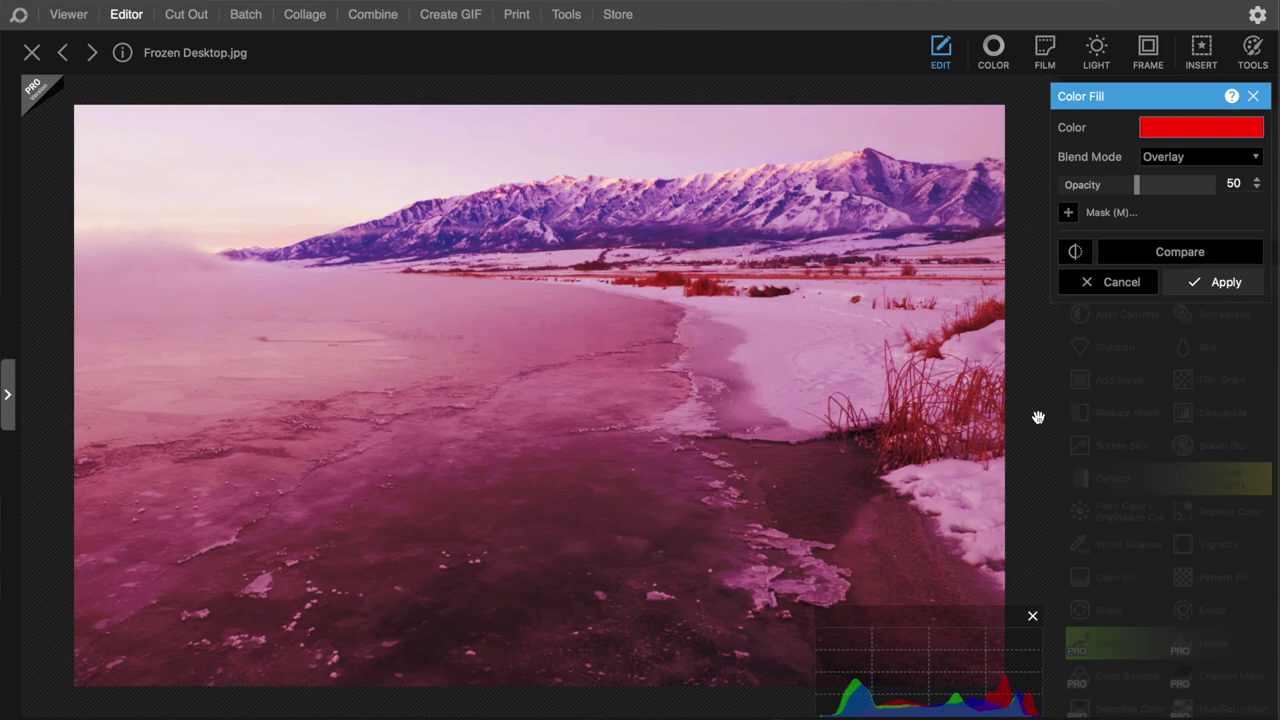
click(1218, 128)
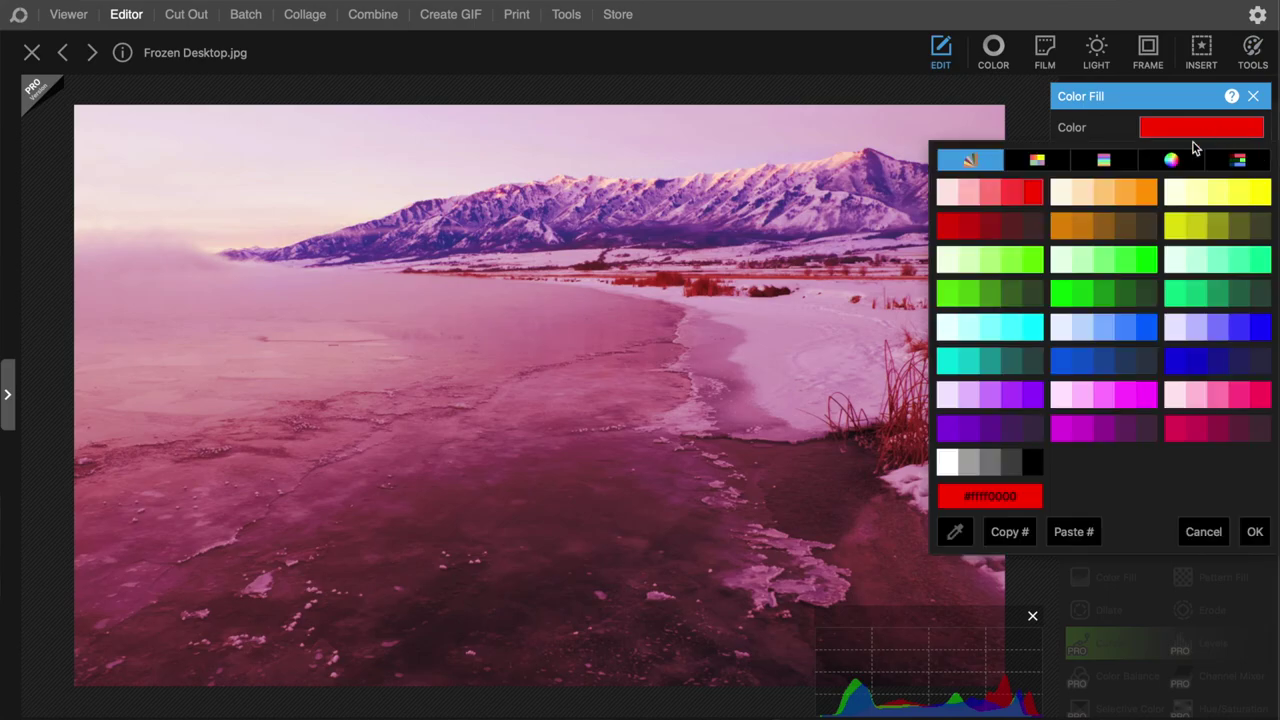
click(1086, 232)
click(1088, 291)
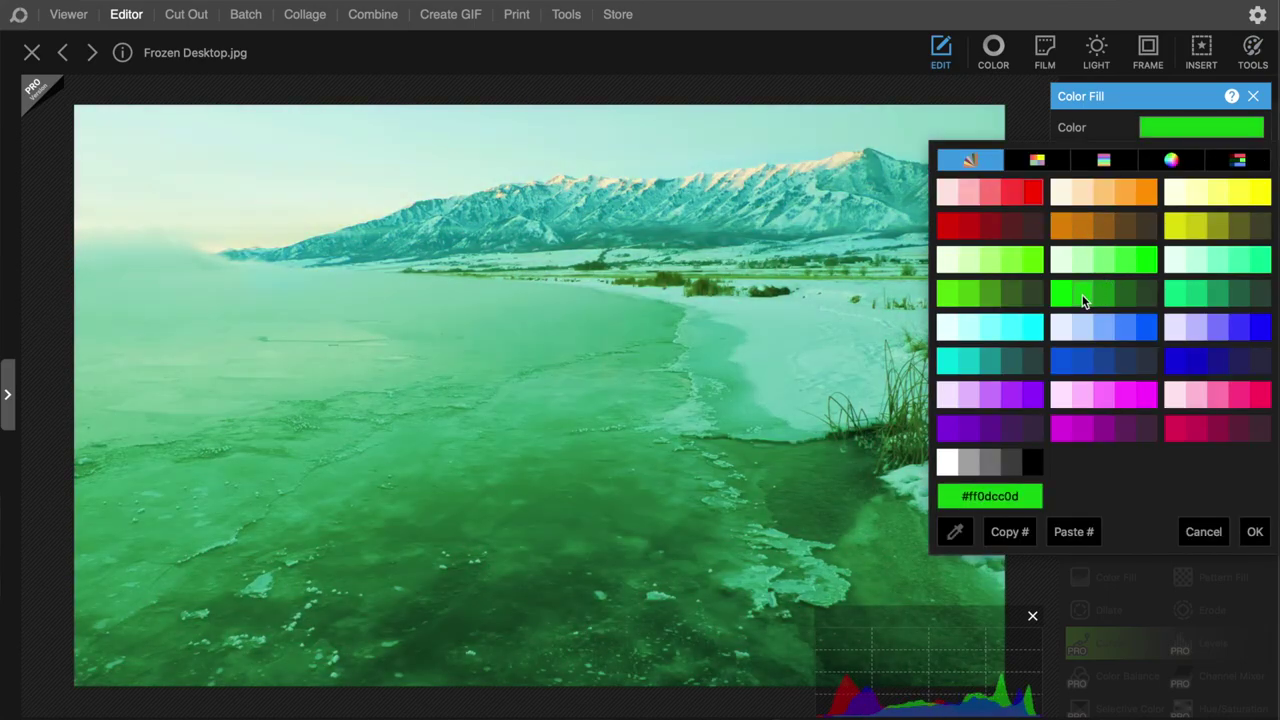
click(1062, 296)
click(1123, 257)
click(1106, 263)
click(980, 294)
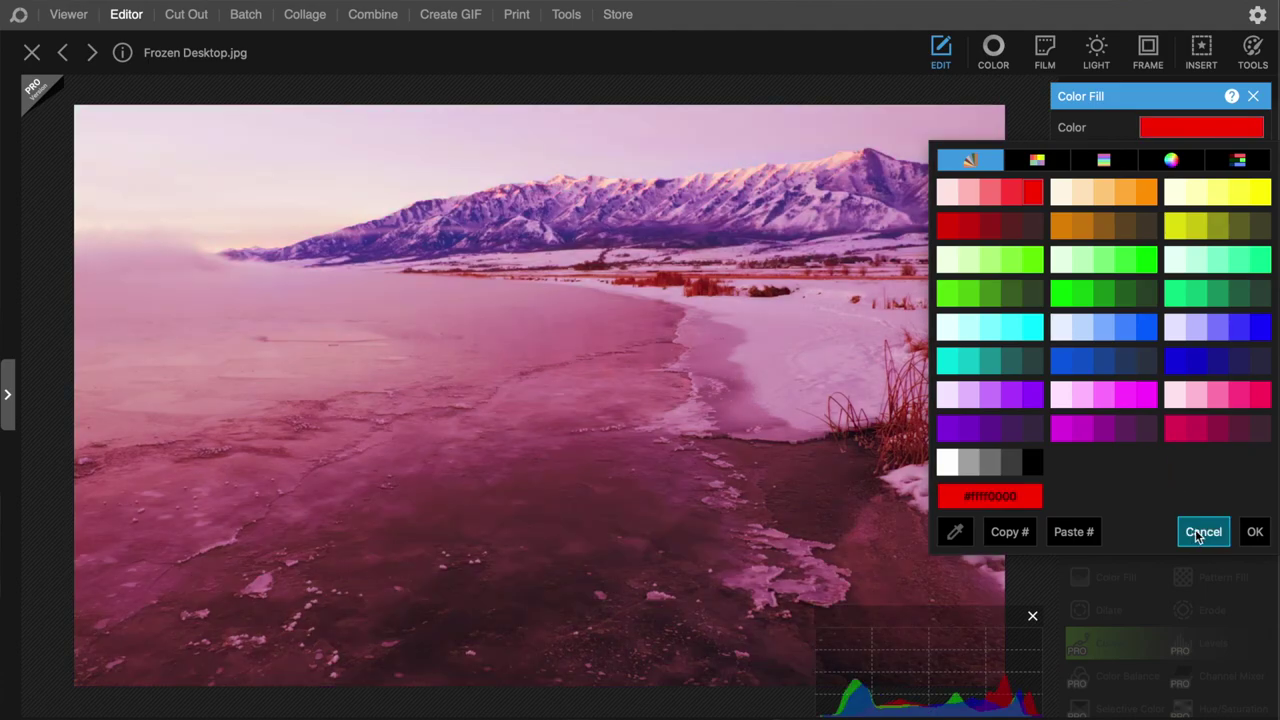
click(1198, 530)
click(1121, 281)
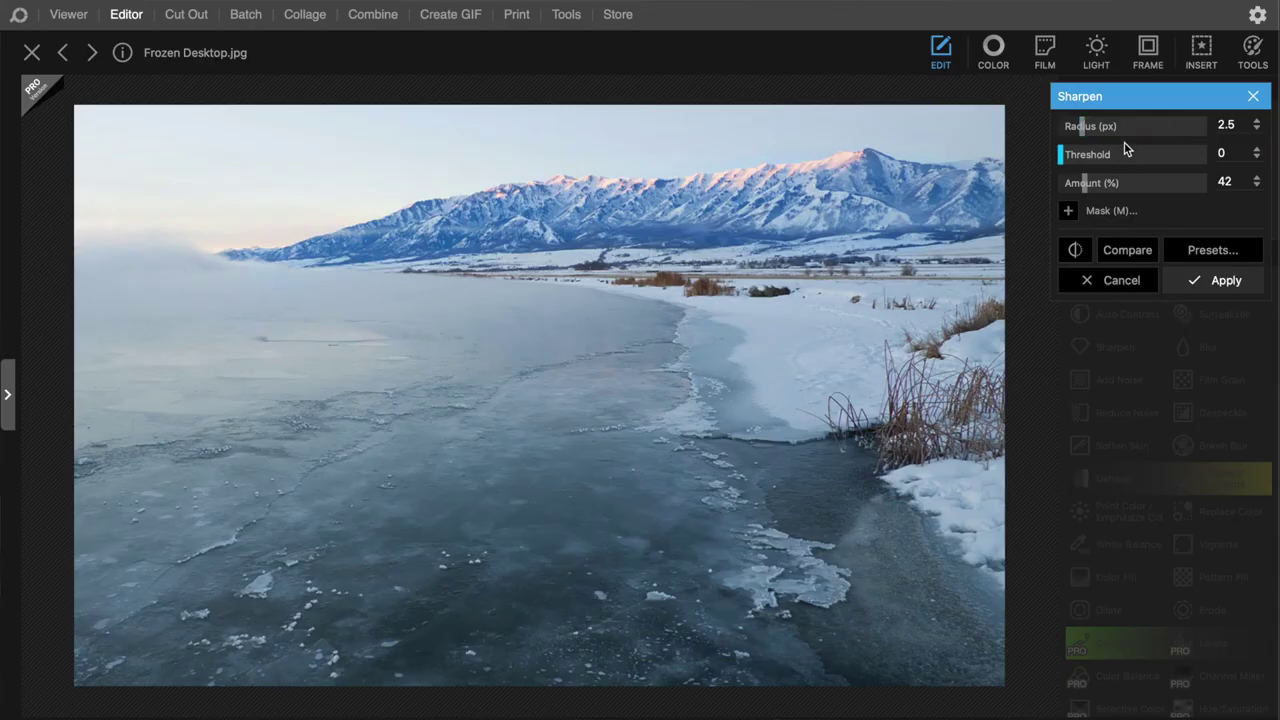
Try out the Sharpen adjustment's settings on the photo and cancel it.
drag(1123, 143, 1122, 133)
click(1090, 290)
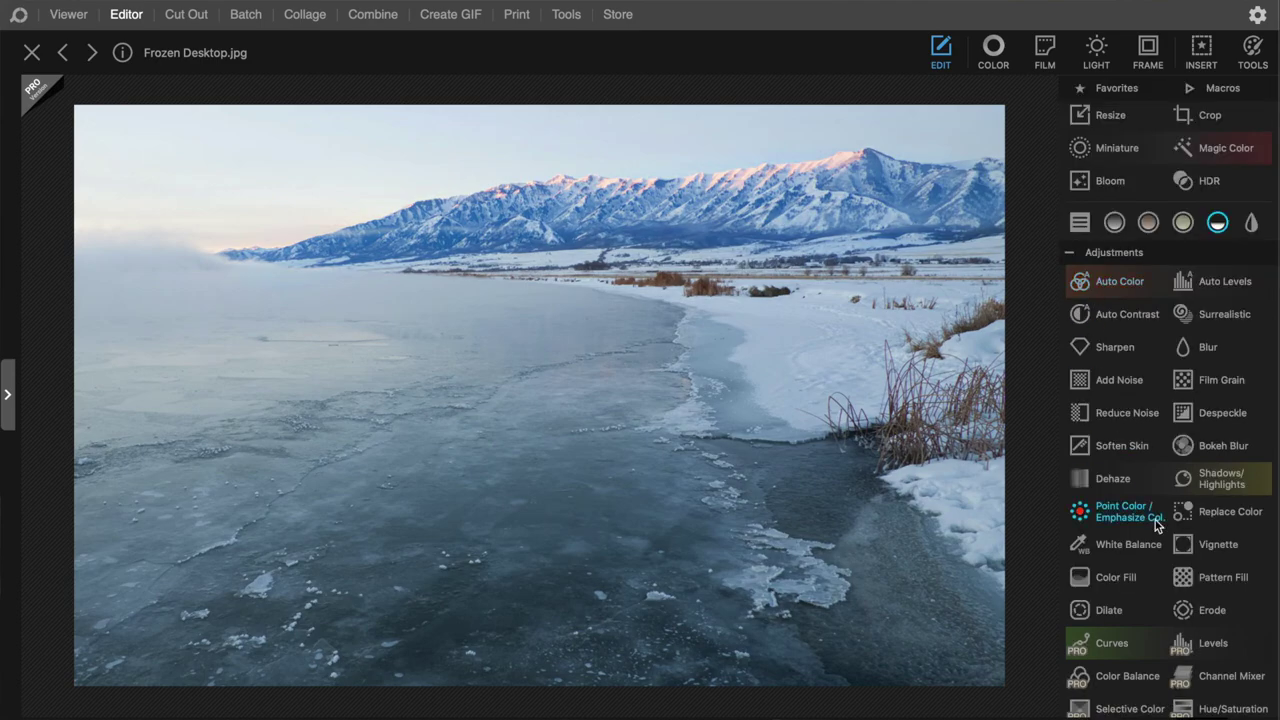
Expand the Effects list and collapse the Adjustments list.
scroll(1157, 523, down, 5)
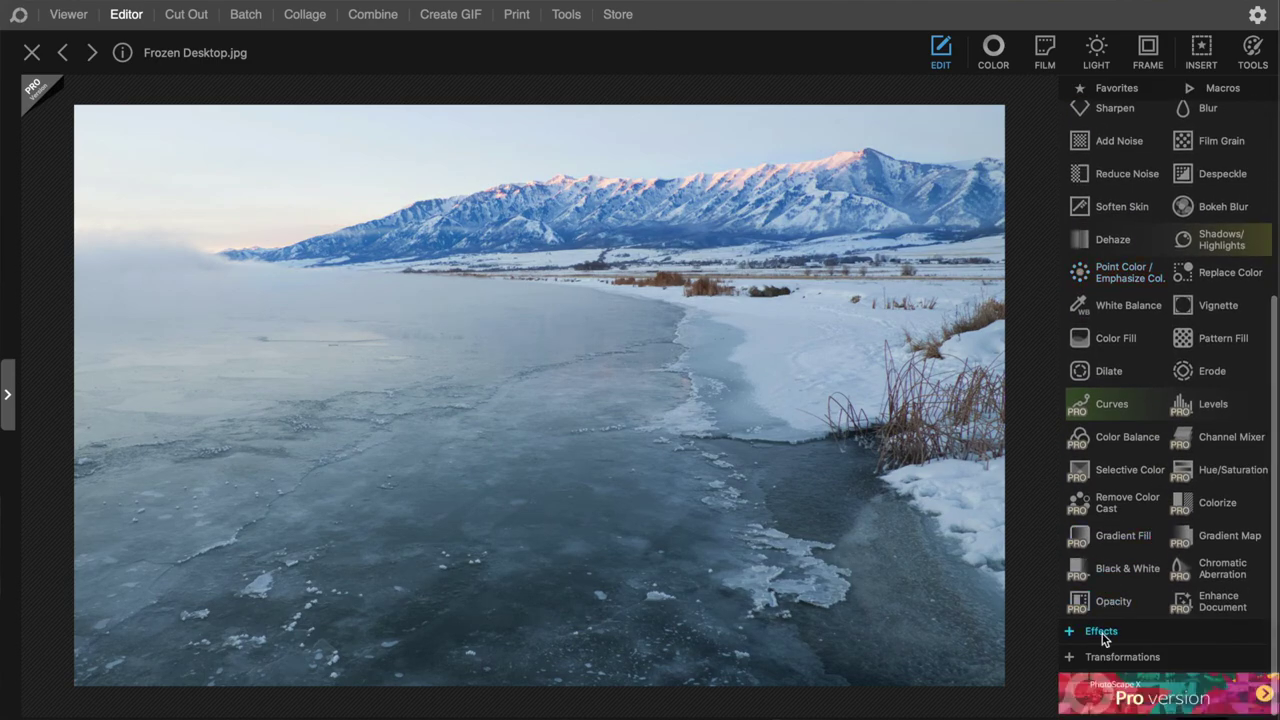
click(1103, 633)
scroll(1142, 400, up, 5)
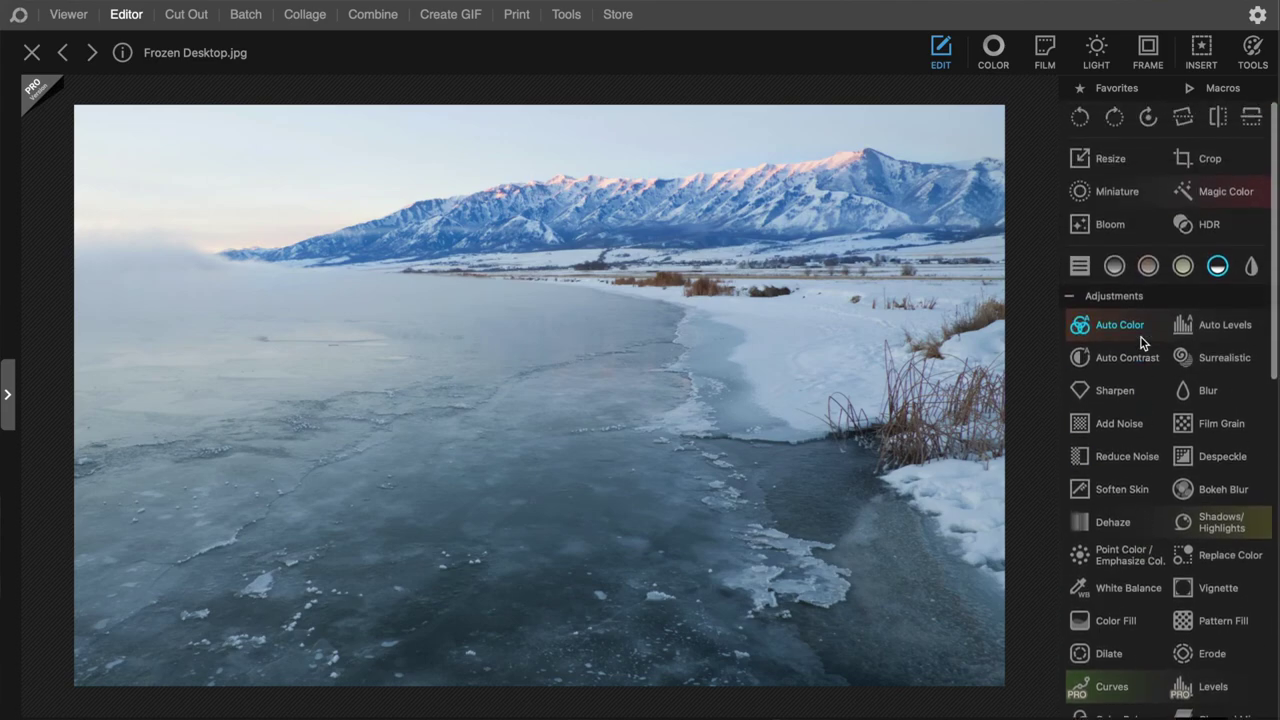
click(1118, 302)
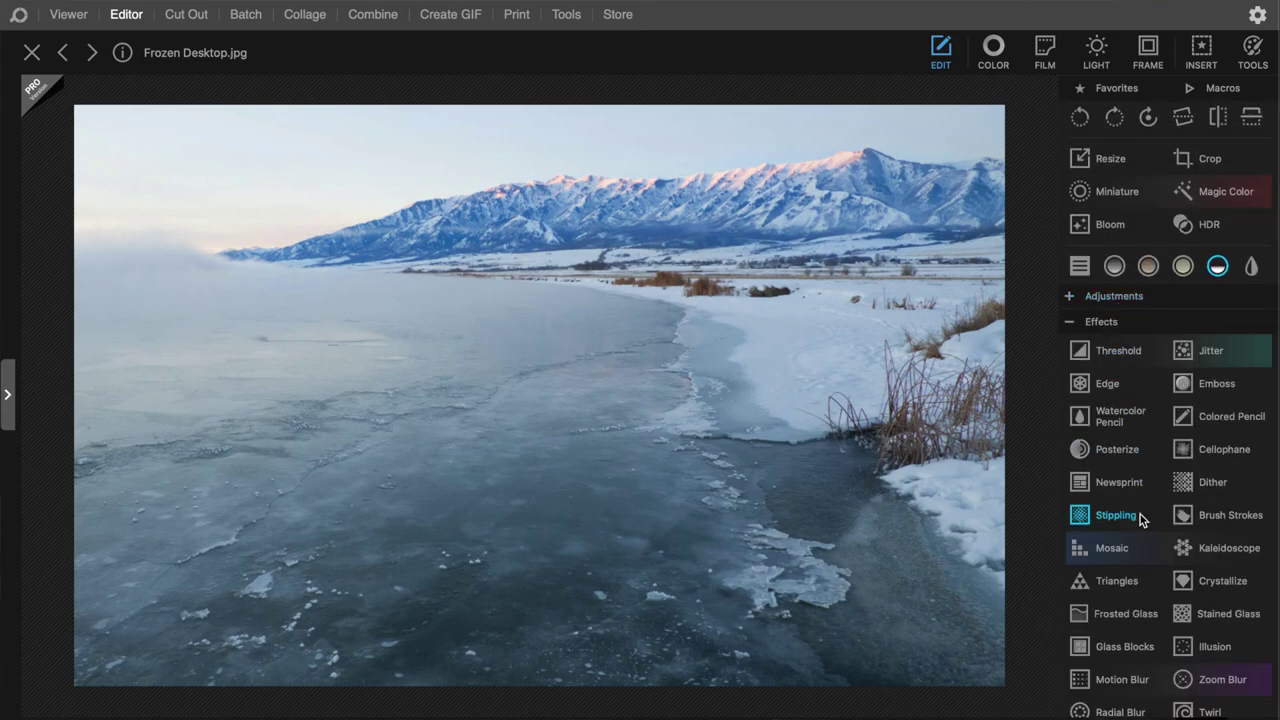
scroll(1140, 514, down, 2)
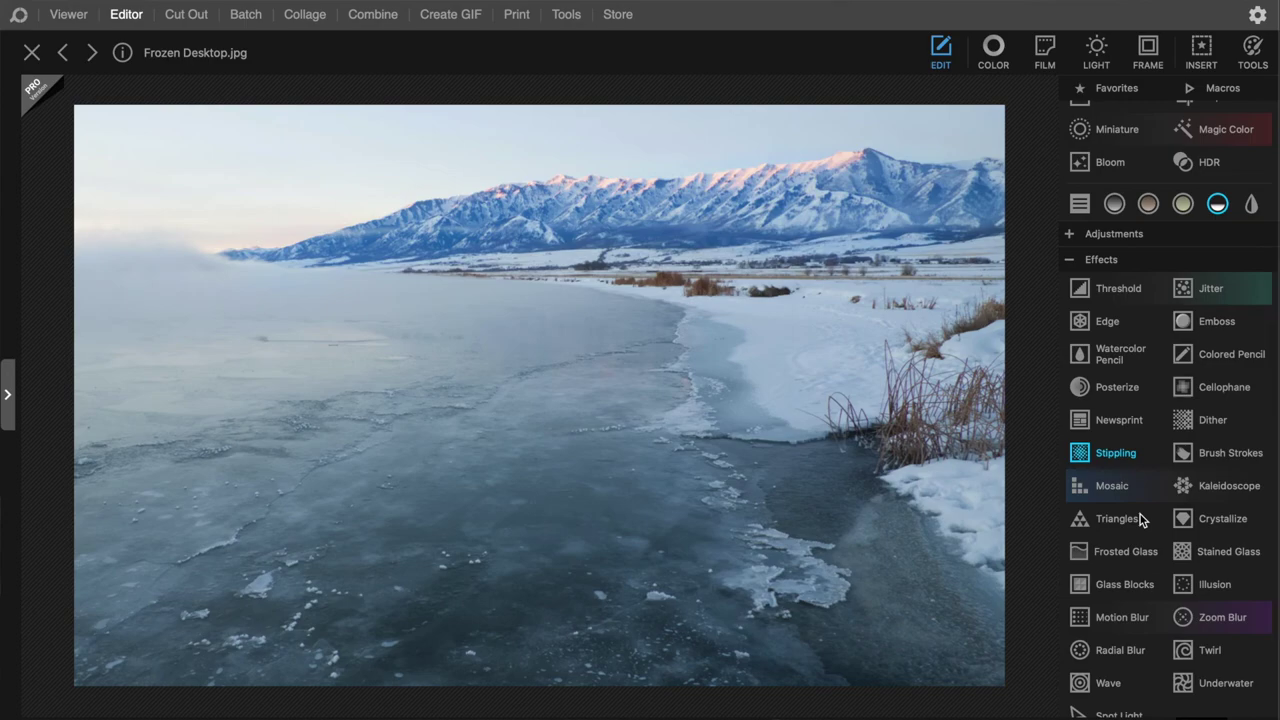
Preview the Jitter and Watercolor Pencil effects on the photo, cancelling each one.
click(1228, 288)
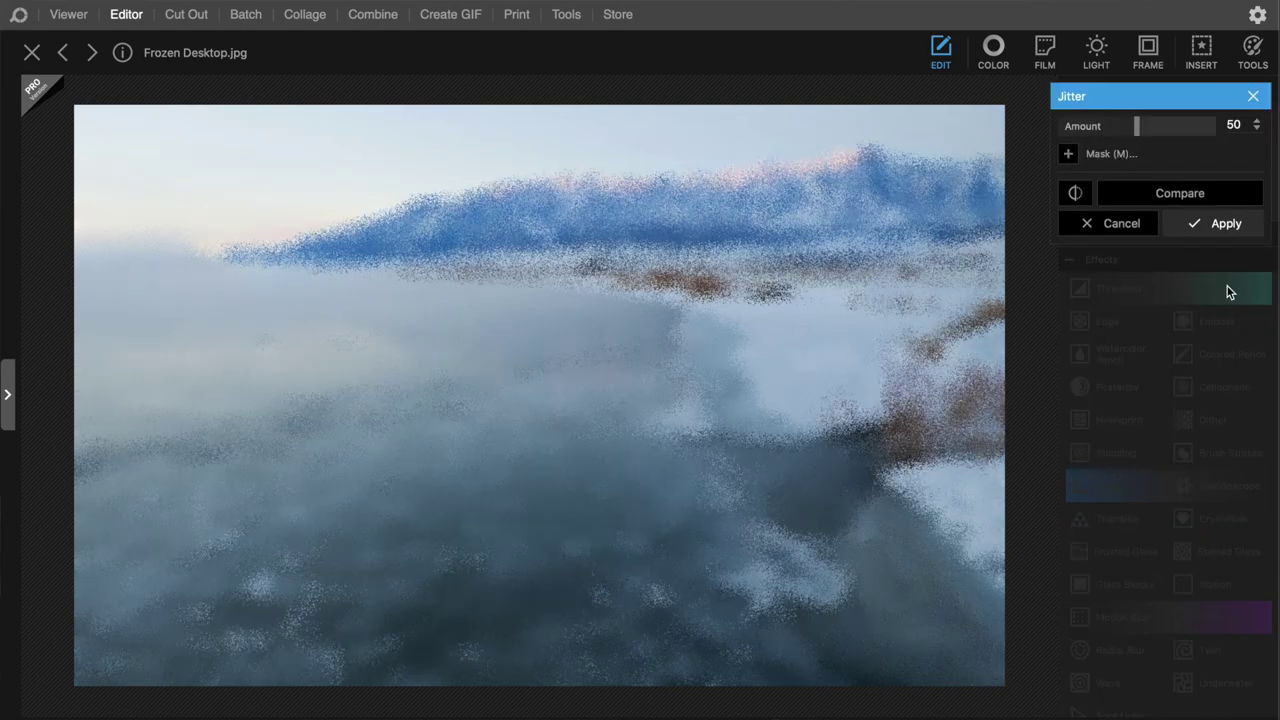
click(1137, 223)
click(1107, 358)
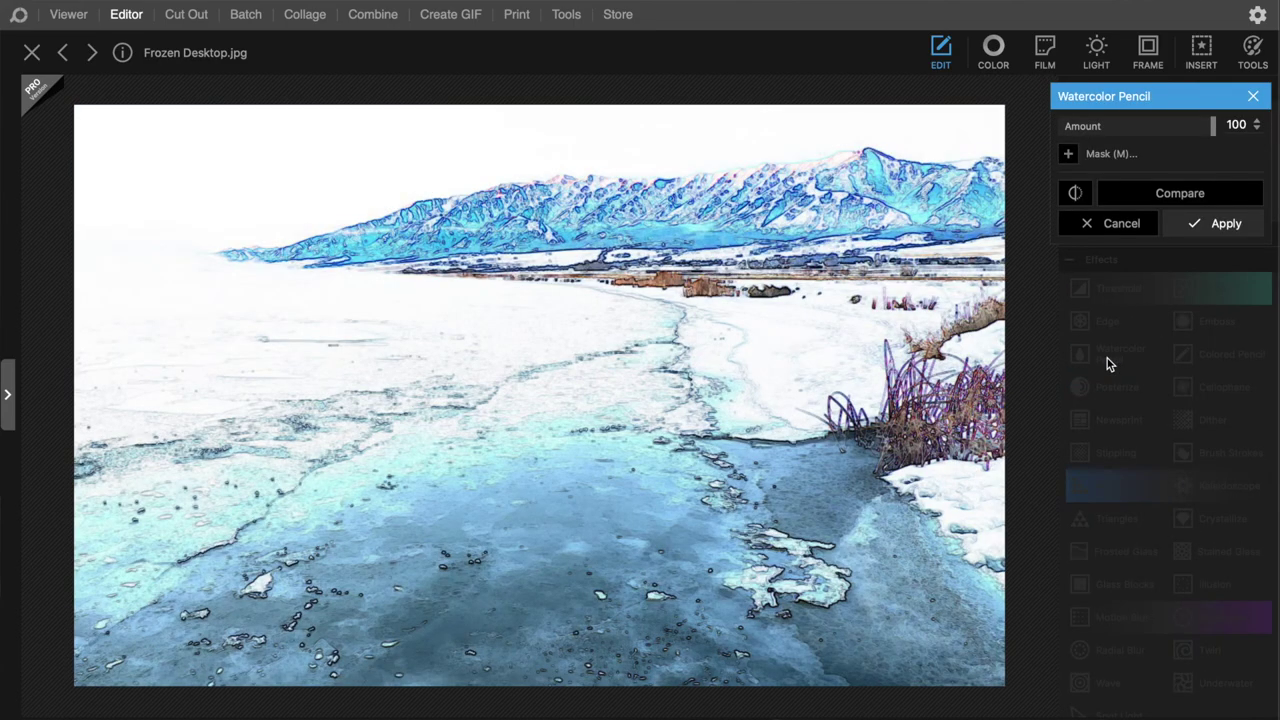
click(1103, 222)
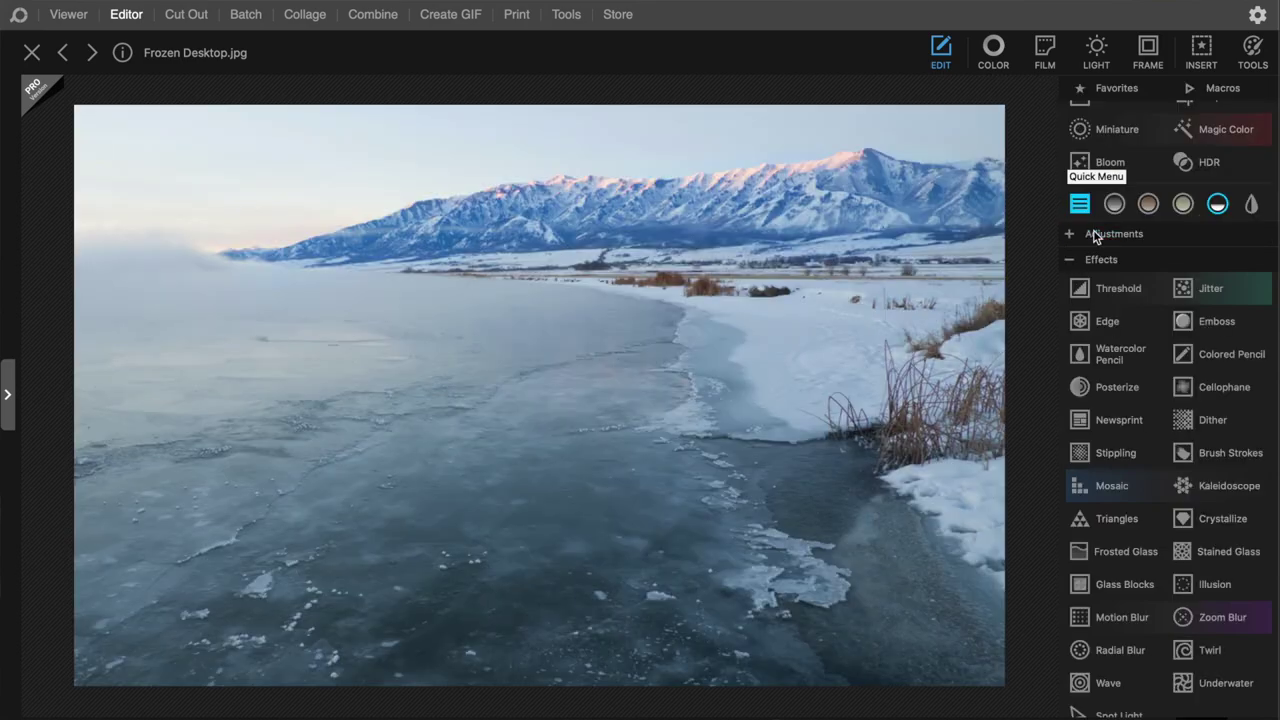
Try the Tiny Planet transformation on the photo with Zoom 34 and Blend 45, and cancel it.
scroll(1085, 460, down, 1)
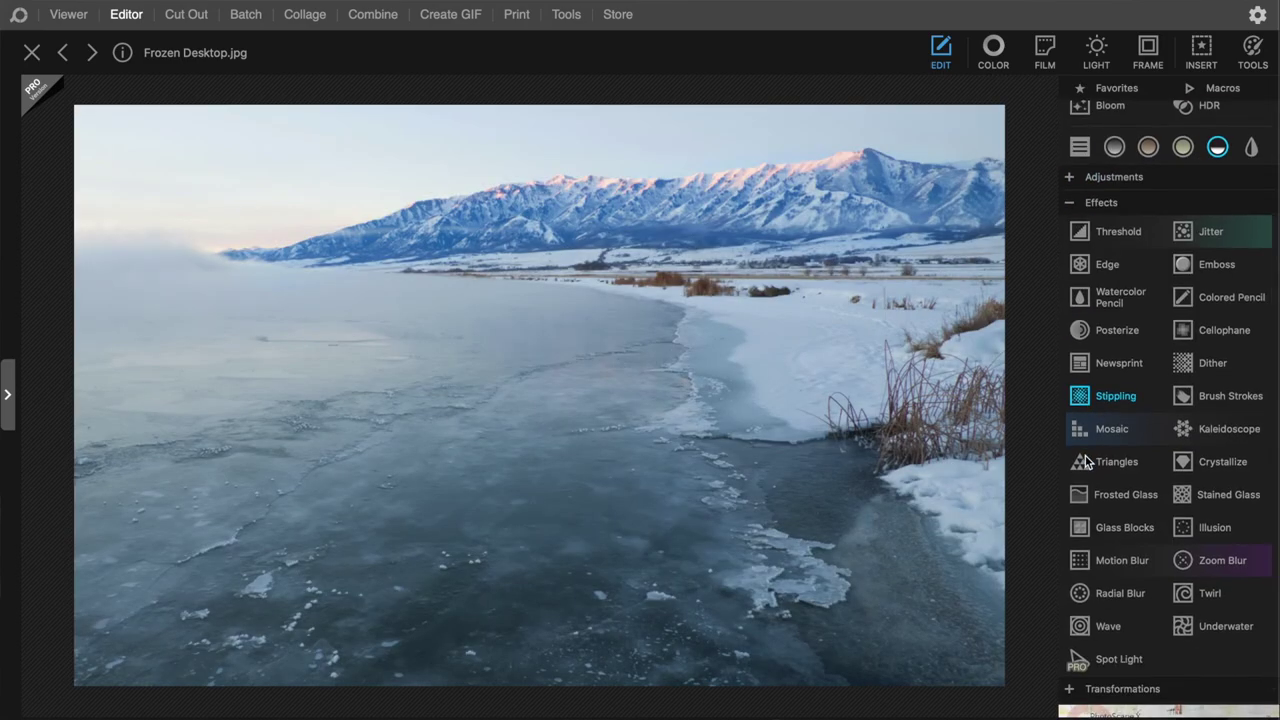
scroll(1084, 460, up, 1)
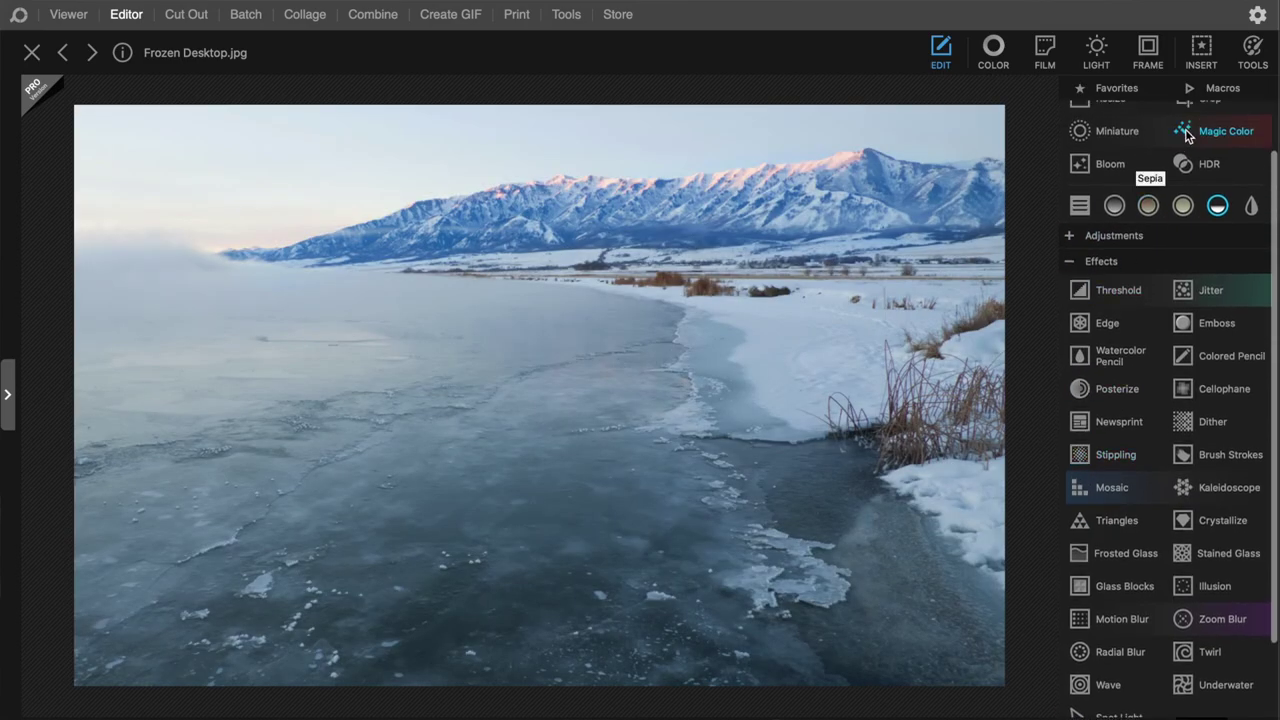
click(1096, 268)
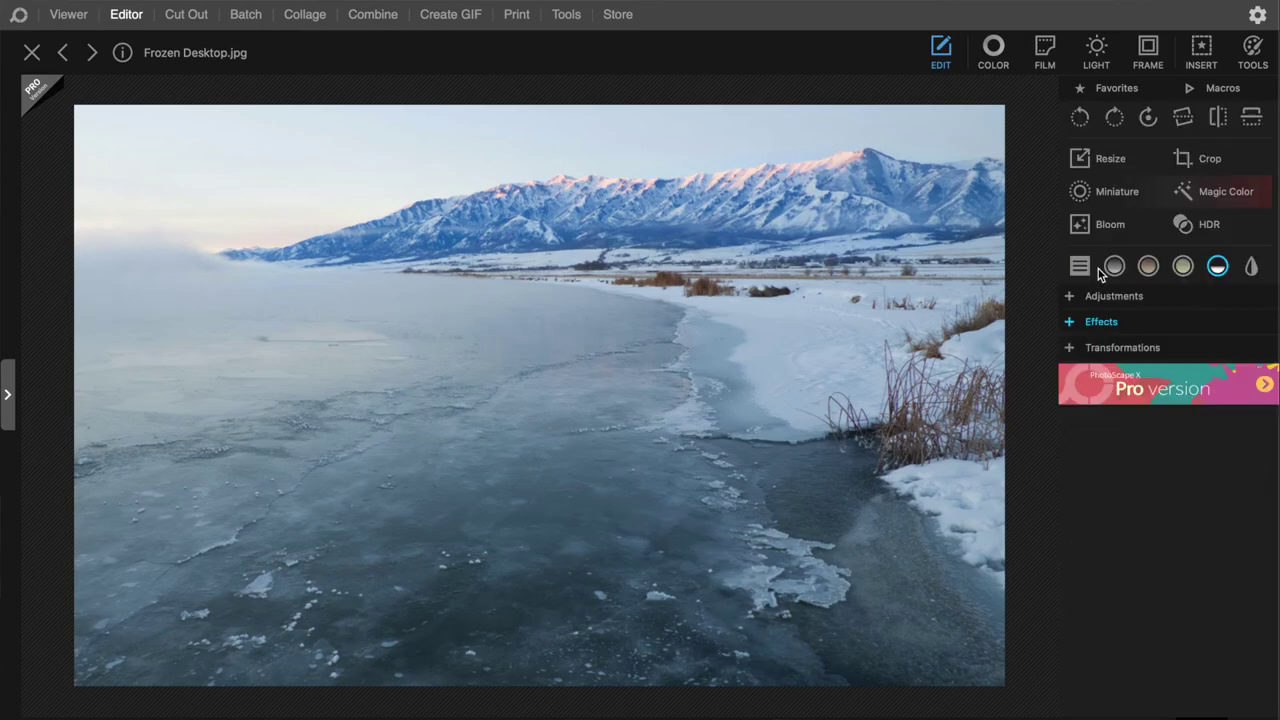
click(1097, 346)
click(1121, 380)
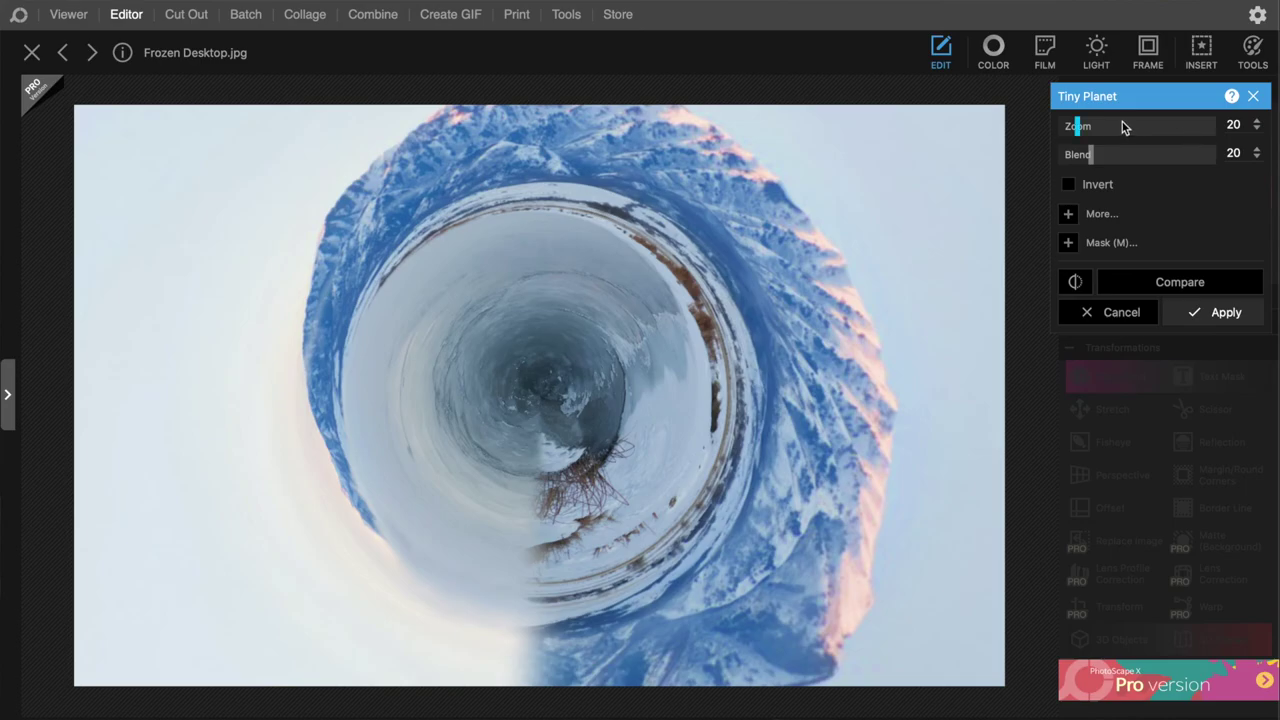
drag(1118, 163, 1100, 130)
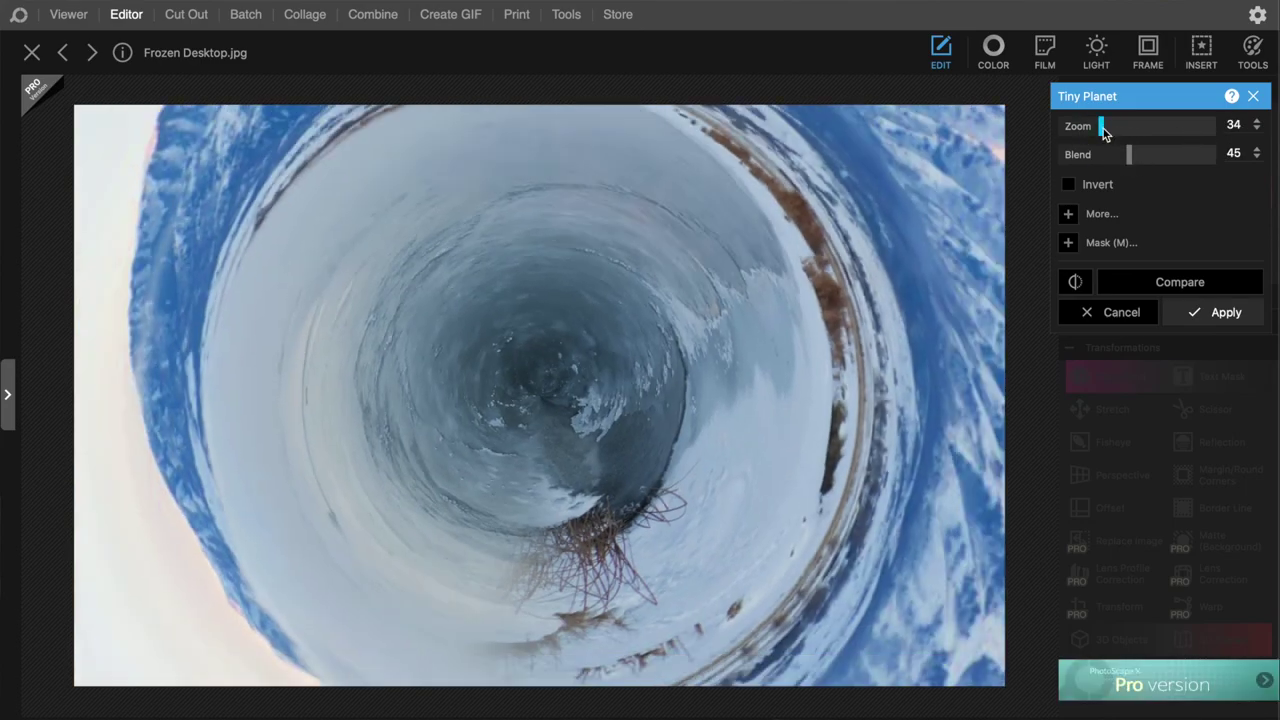
click(1086, 316)
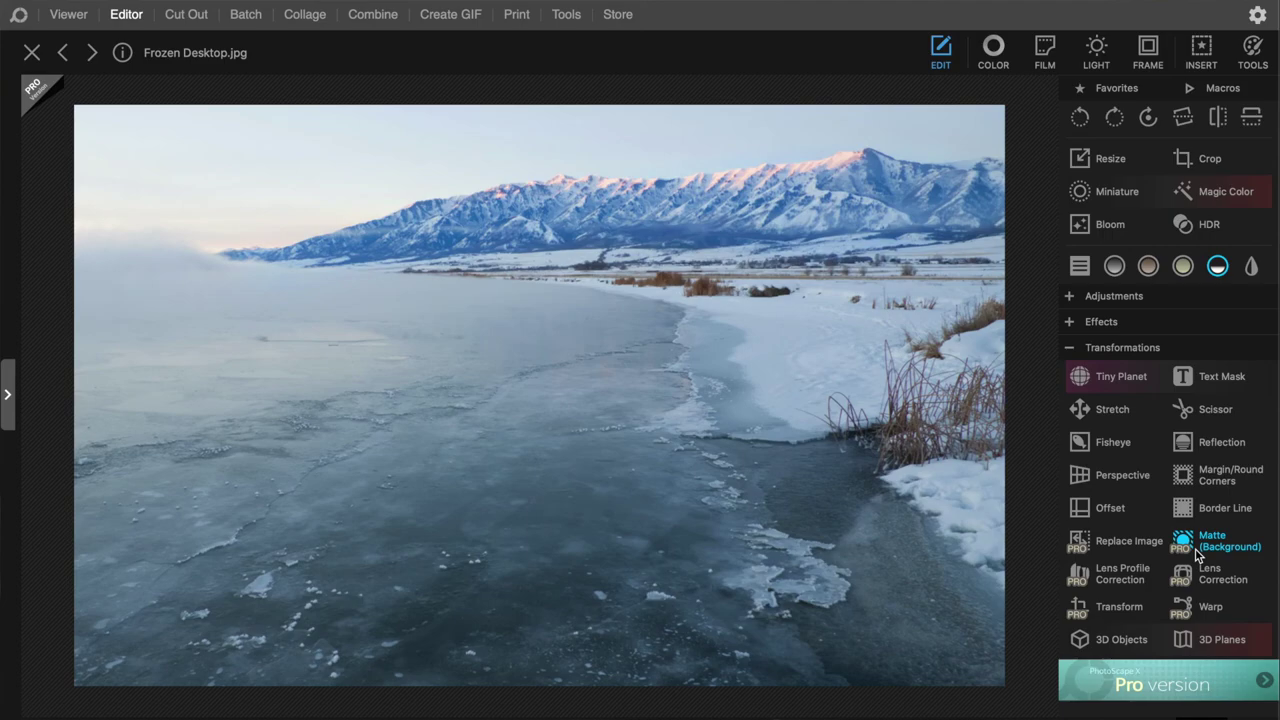
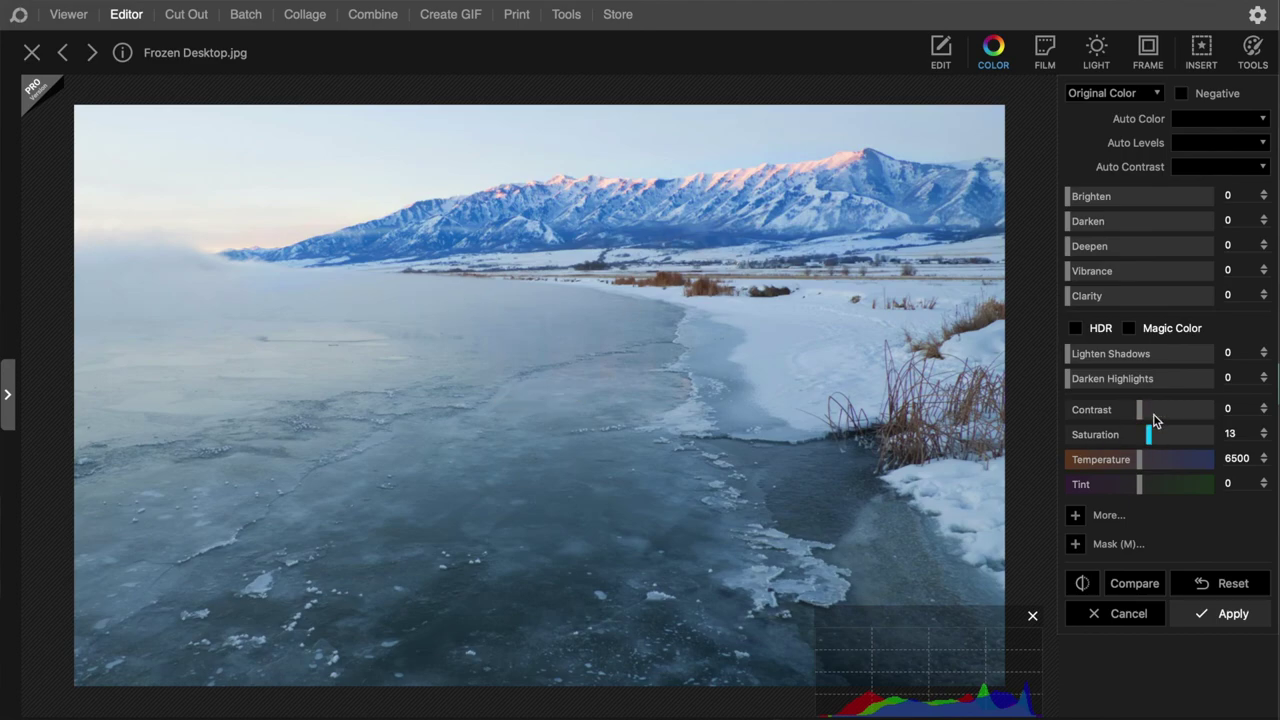
Set the photo's Clarity to 11 and show the additional colour adjustments.
click(1089, 305)
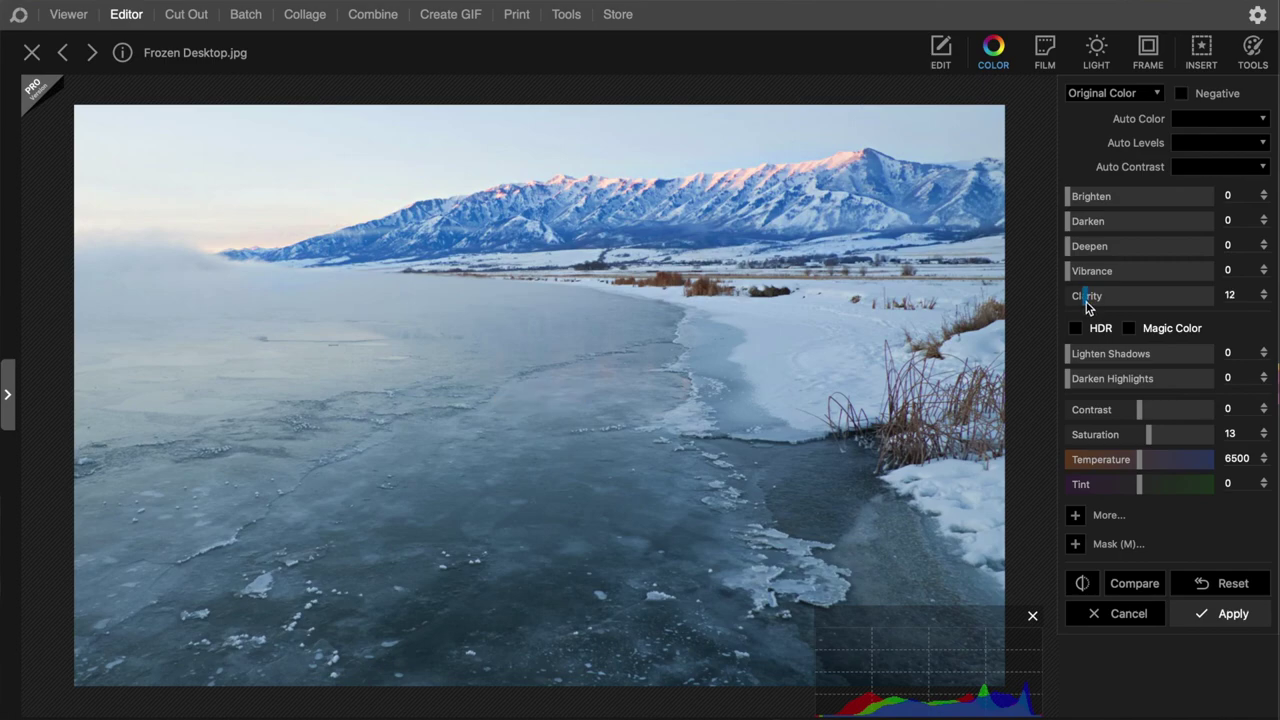
drag(1086, 304, 1084, 304)
click(1076, 515)
scroll(1245, 541, down, 5)
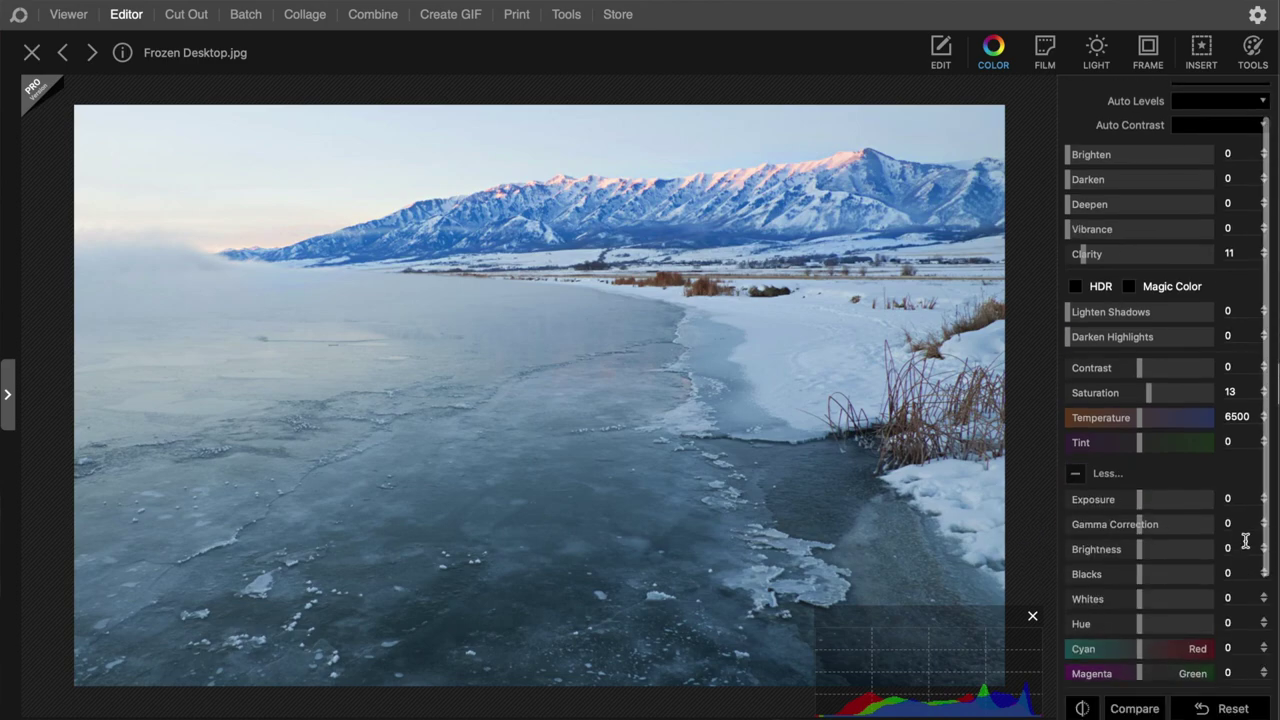
scroll(1158, 470, down, 2)
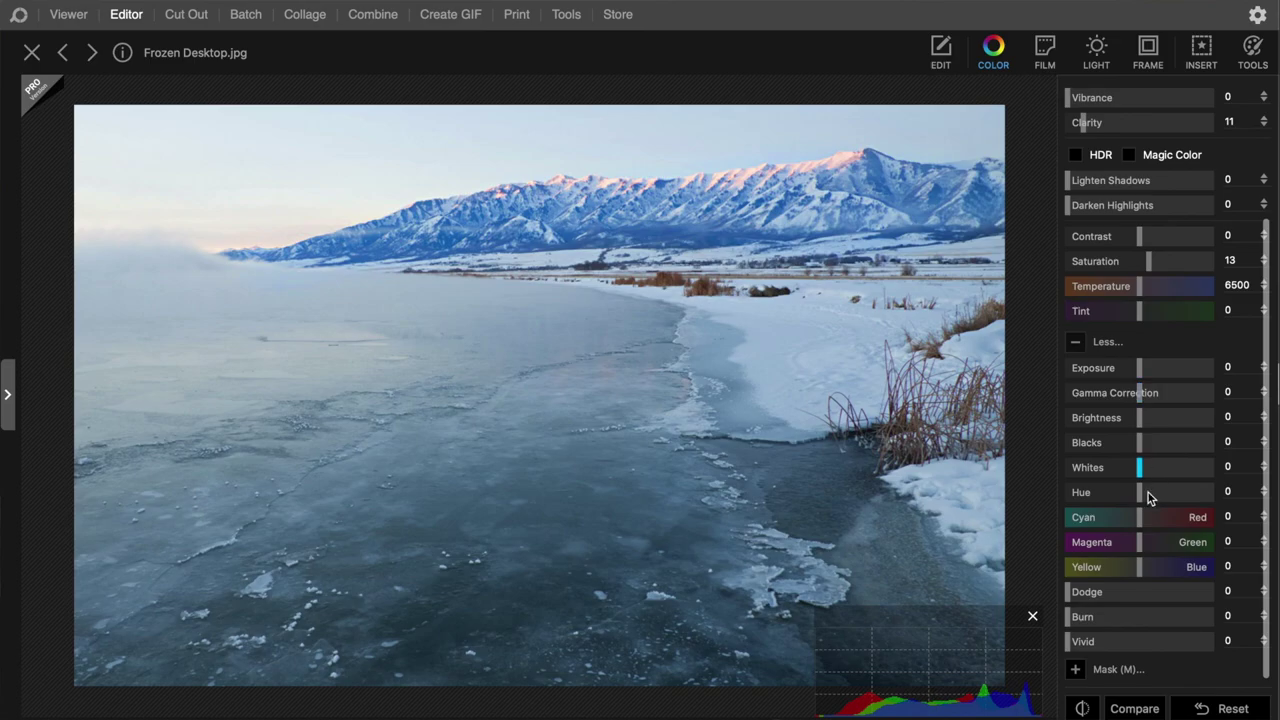
Try a Cyan–Red balance of 9 on the photo and reset it to 0.
click(1152, 517)
drag(1152, 517, 1146, 517)
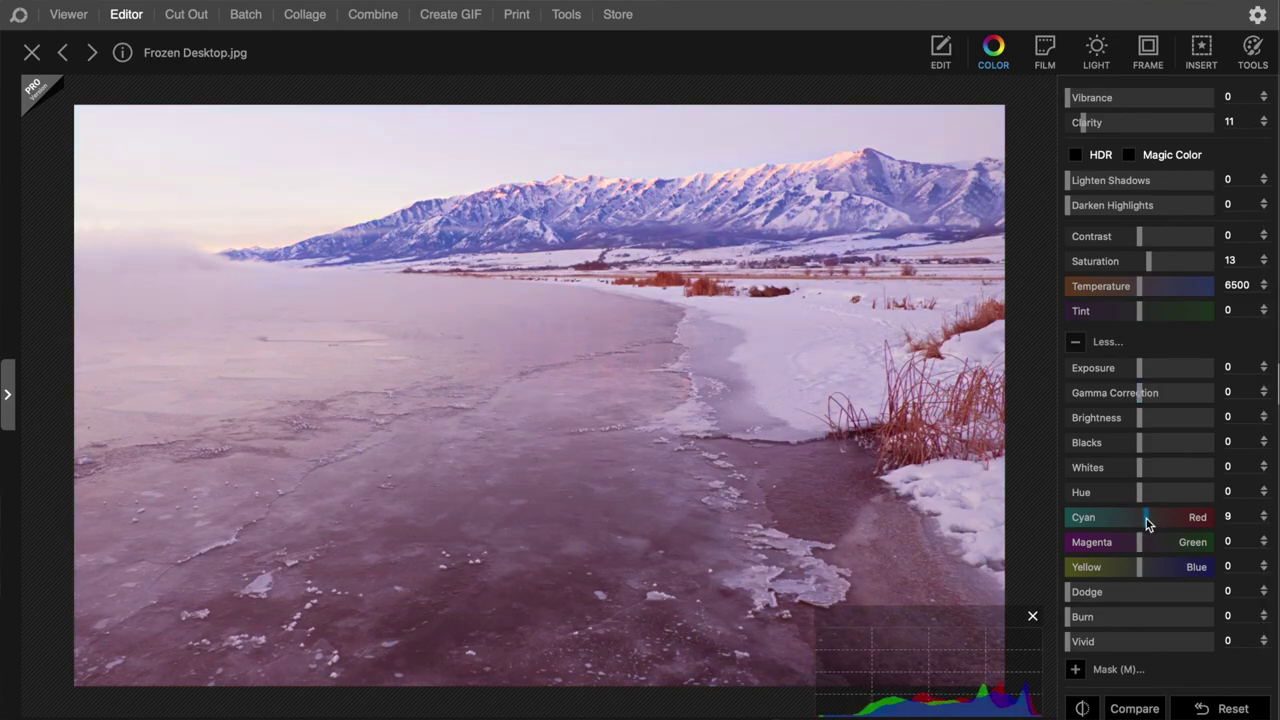
double_click(1233, 517)
text(0)
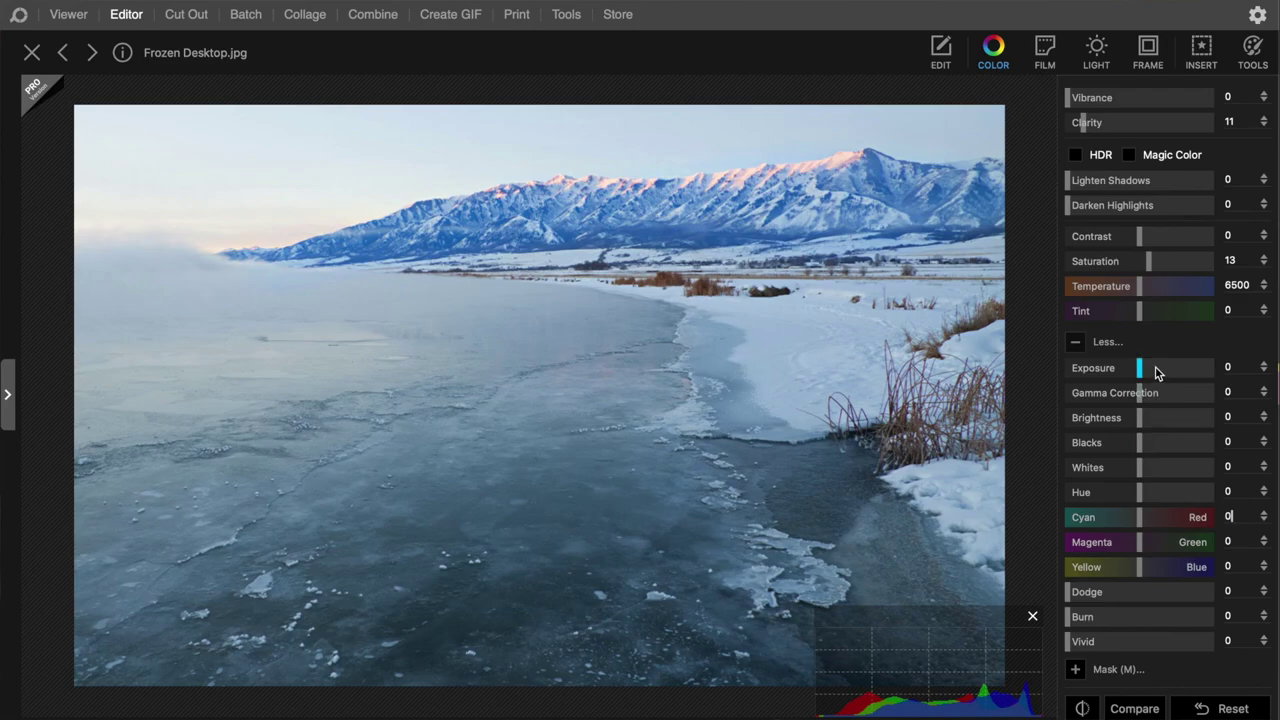
Try out the Hue adjustment and a Dodge of 22 on the photo, returning both to 0.
click(1151, 497)
double_click(1230, 497)
click(1100, 593)
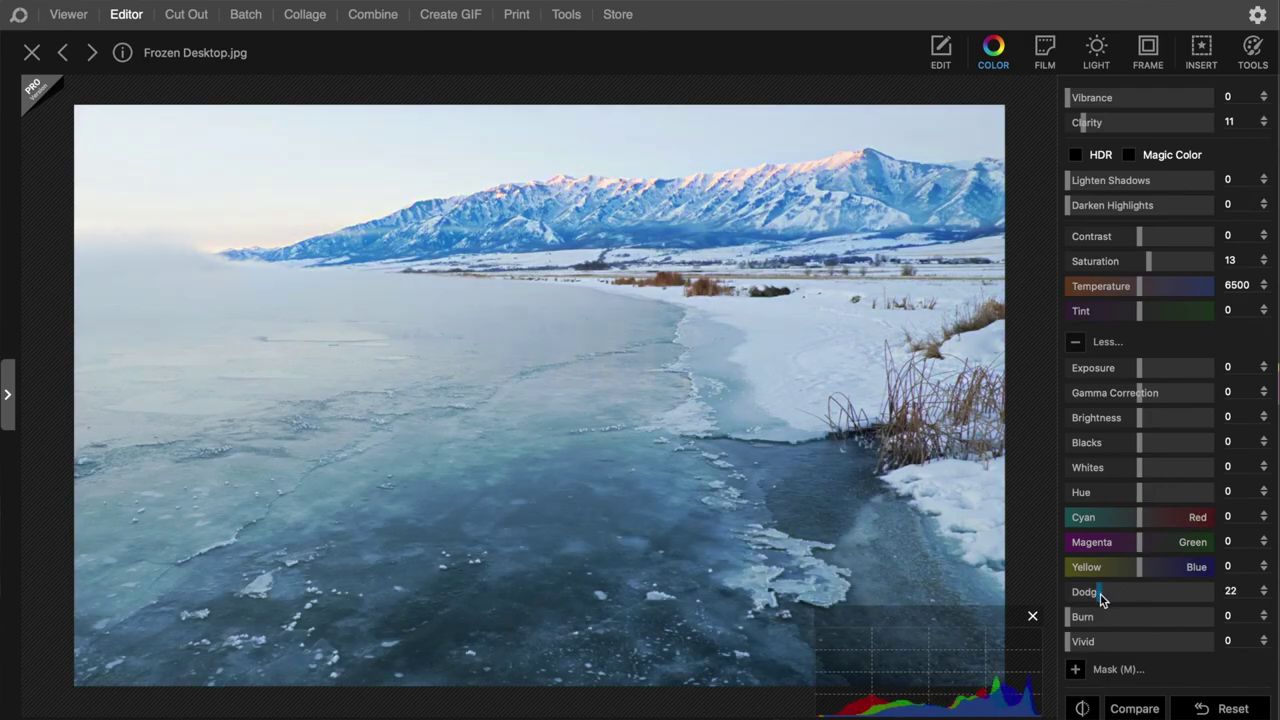
mouse_move(1101, 596)
mouse_down()
mouse_move(1119, 600)
mouse_move(1055, 602)
mouse_up()
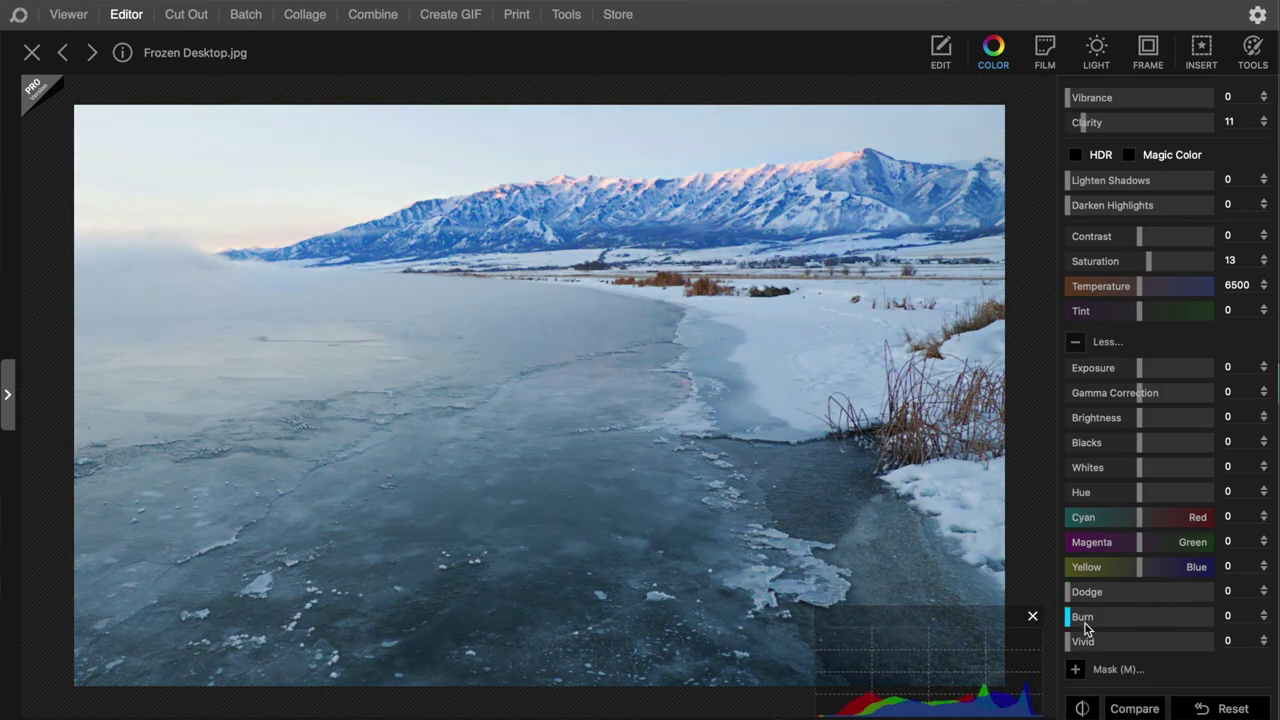
Leave the colour adjustments and open the film filters for the photo.
scroll(1243, 577, up, 3)
click(941, 52)
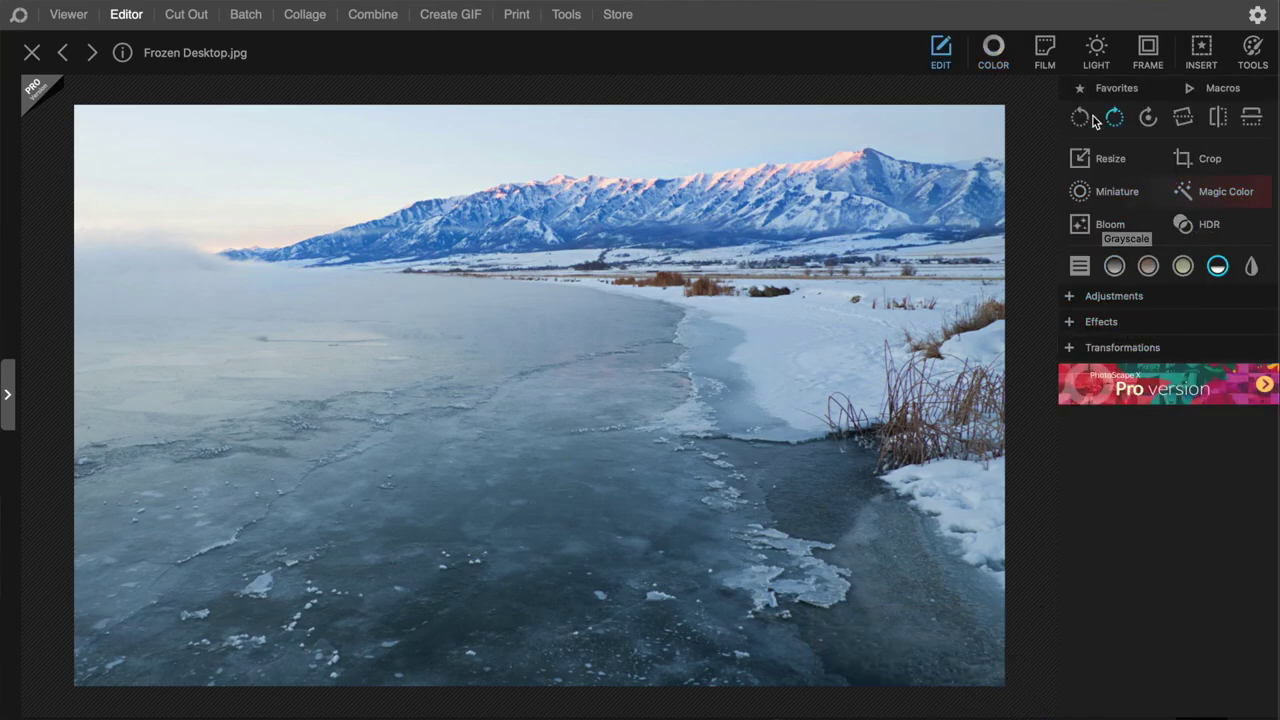
click(993, 52)
click(1045, 52)
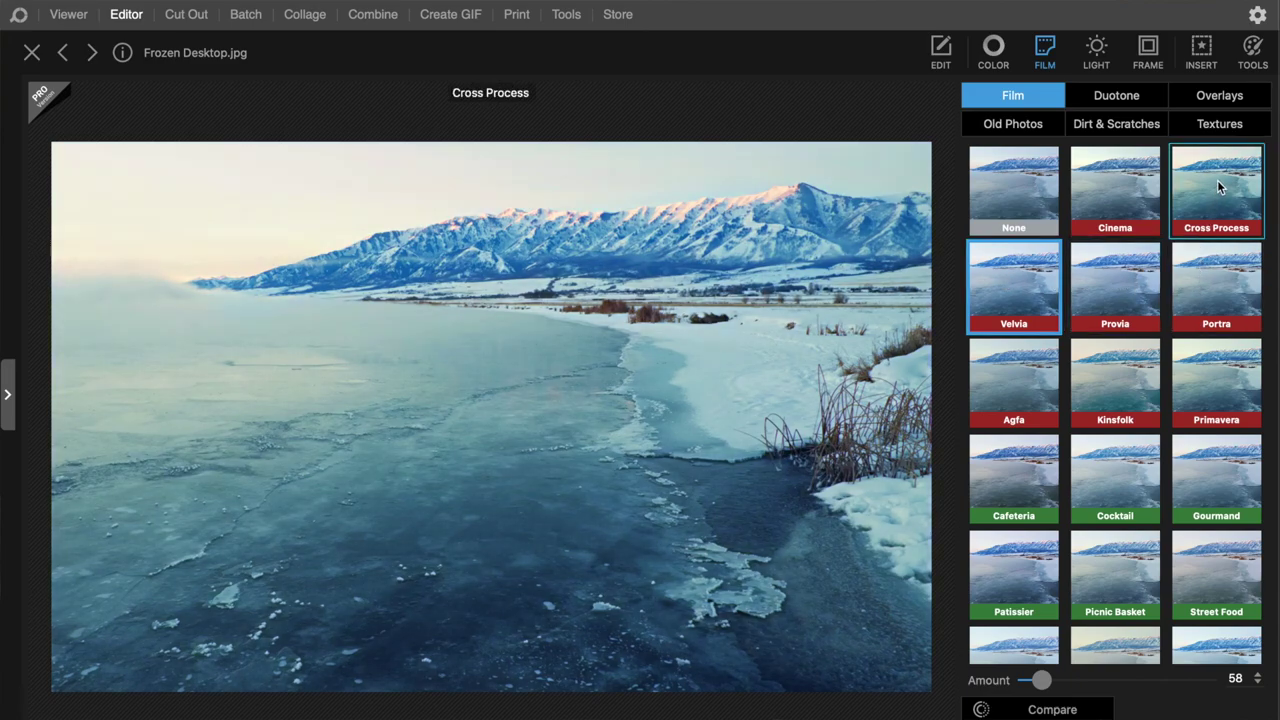
Browse the Film presets, previewing looks such as Patissier, Cornwall and Bagshot on the photo.
scroll(1115, 450, down, 3)
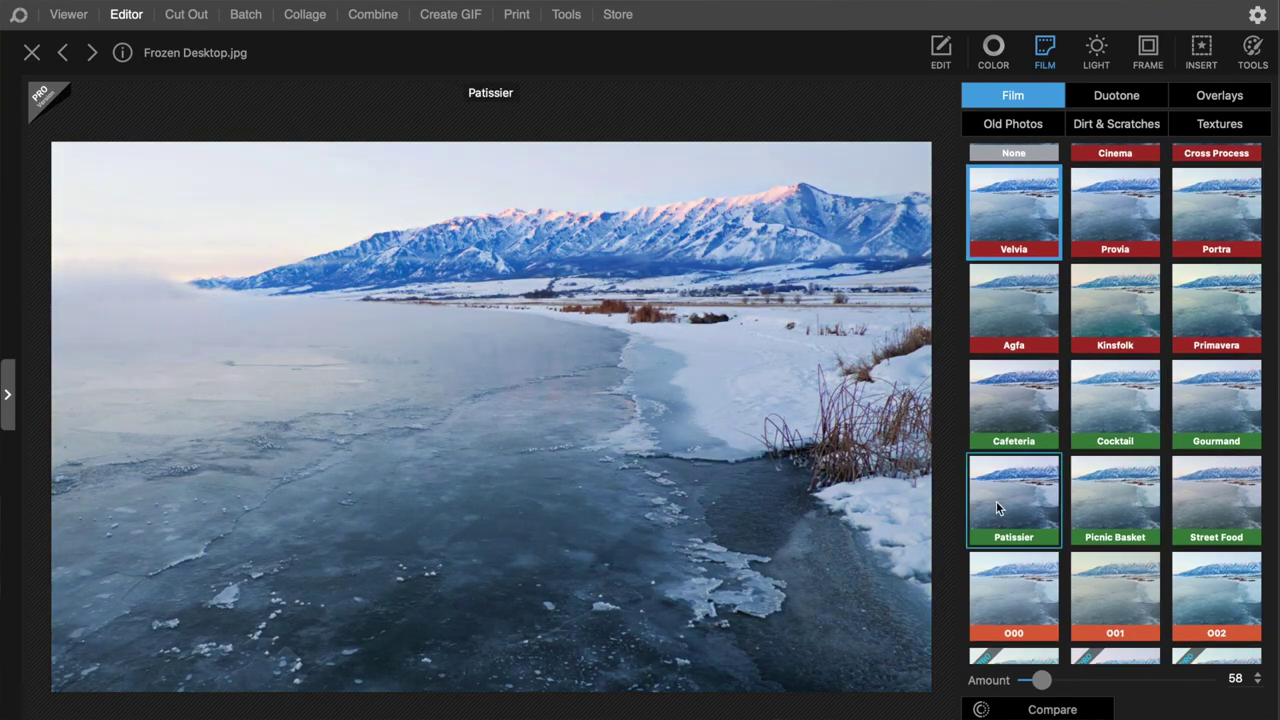
scroll(996, 505, down, 2)
scroll(996, 501, down, 2)
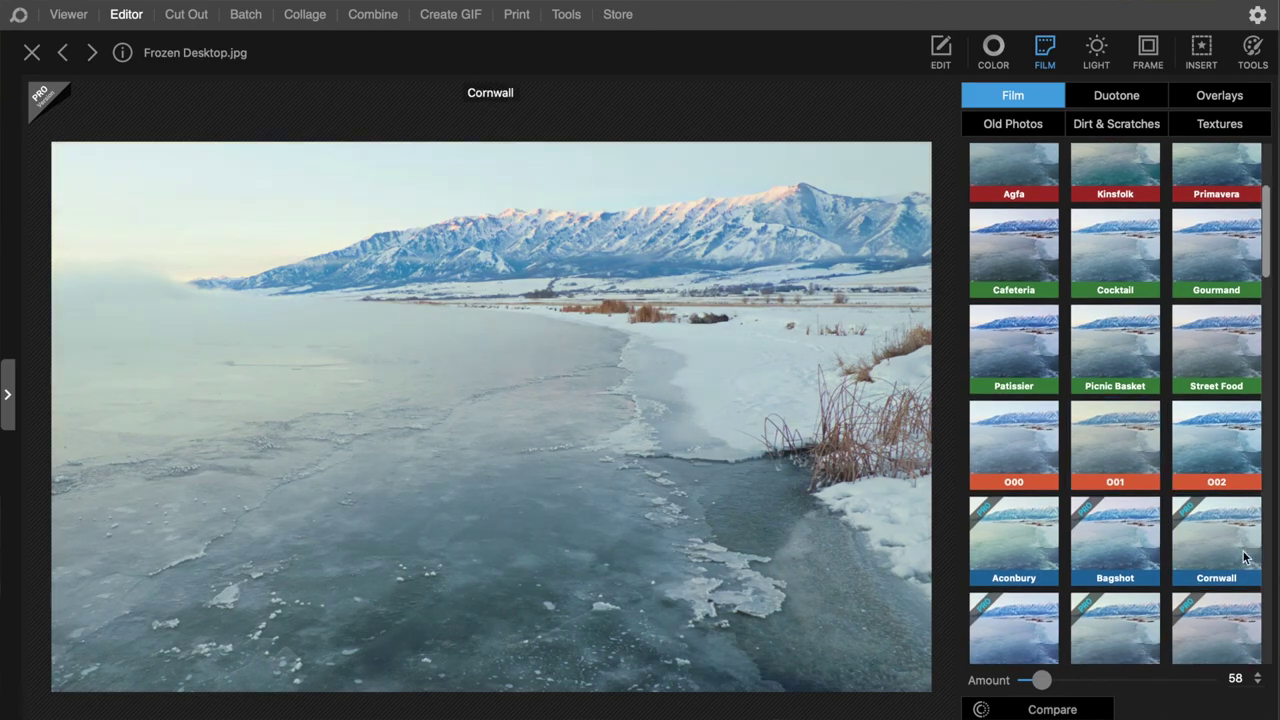
scroll(1080, 564, down, 10)
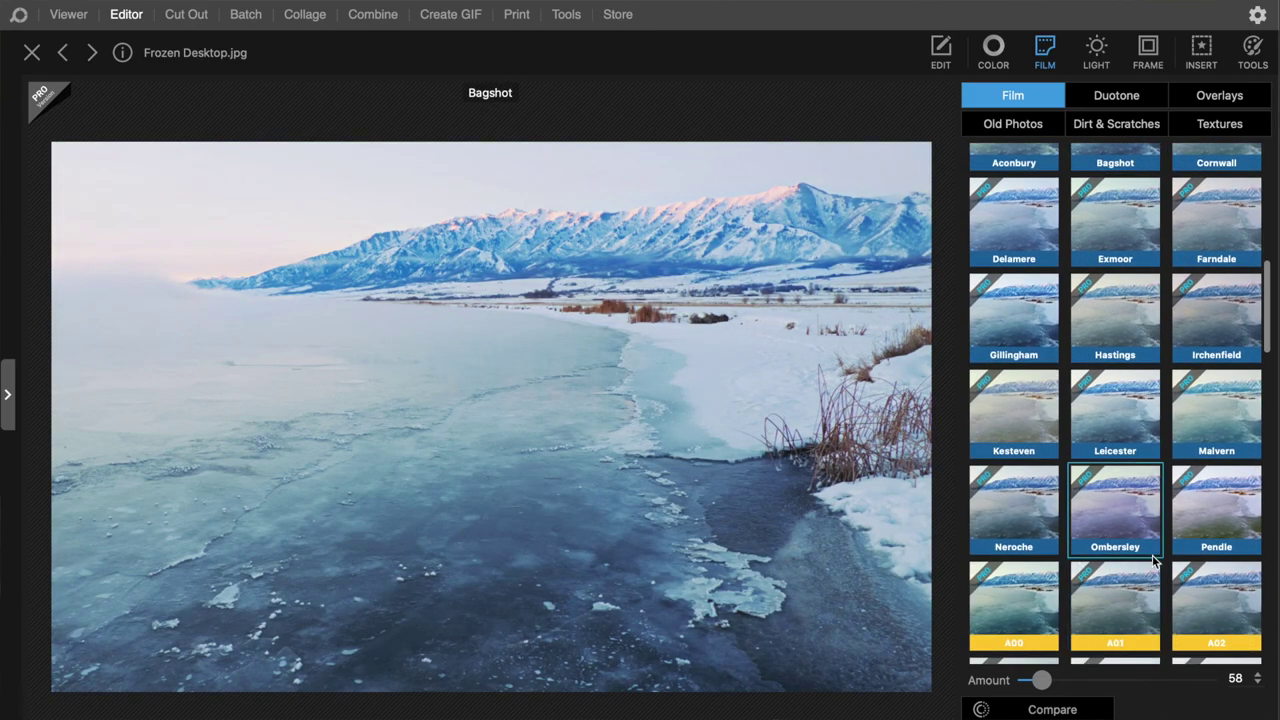
scroll(1130, 440, up, 15)
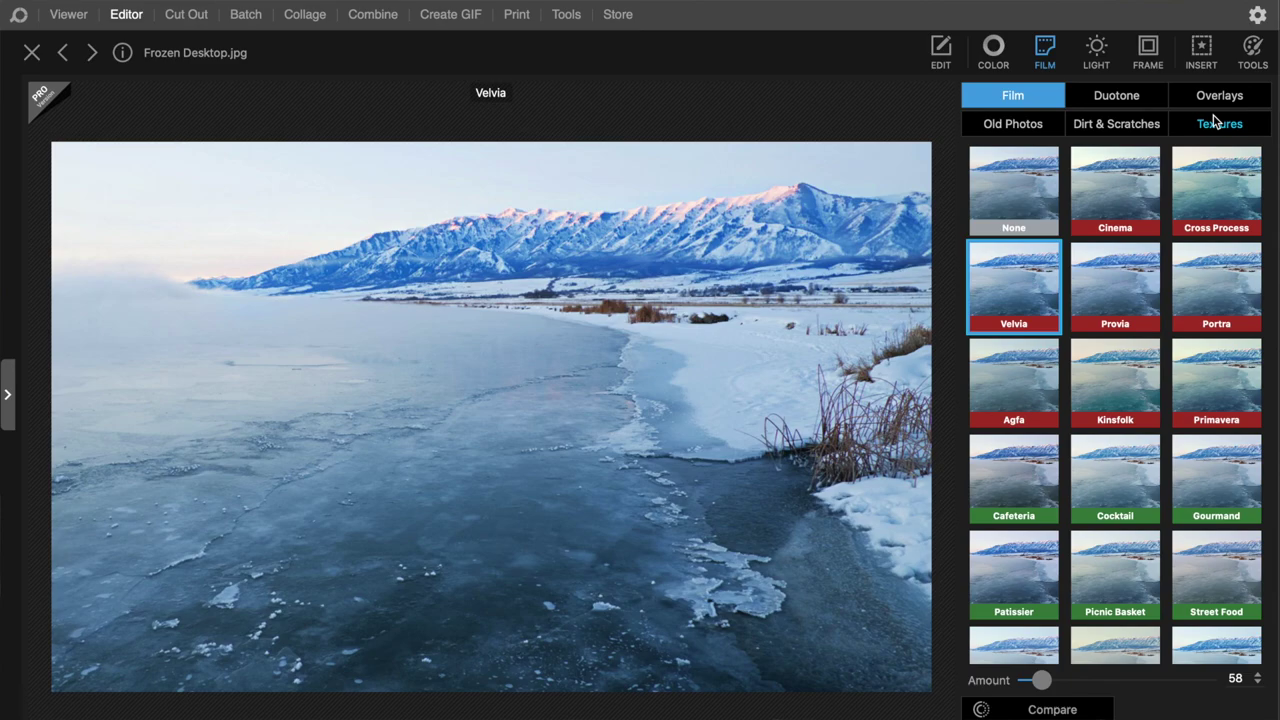
Look through the Duotone, Old Photos, Dirt & Scratches and Textures collections, previewing Duotone Cinema and scratch overlay 007.
click(1118, 95)
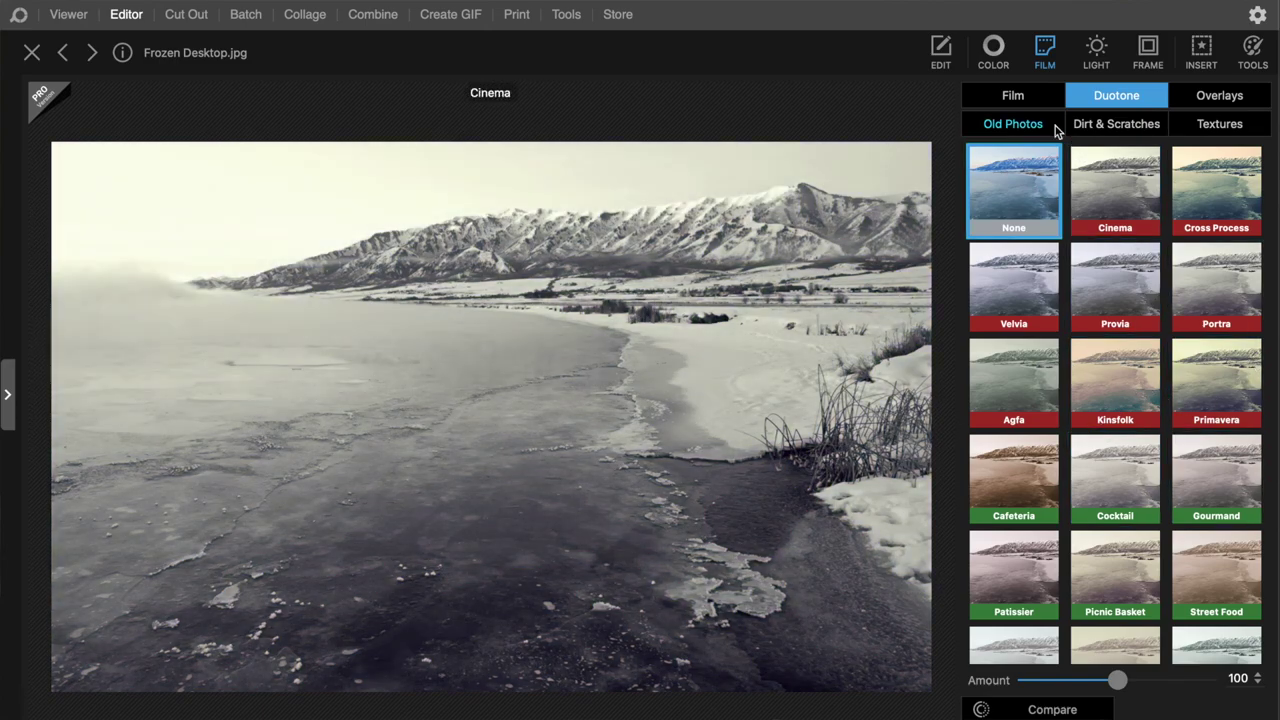
click(1055, 128)
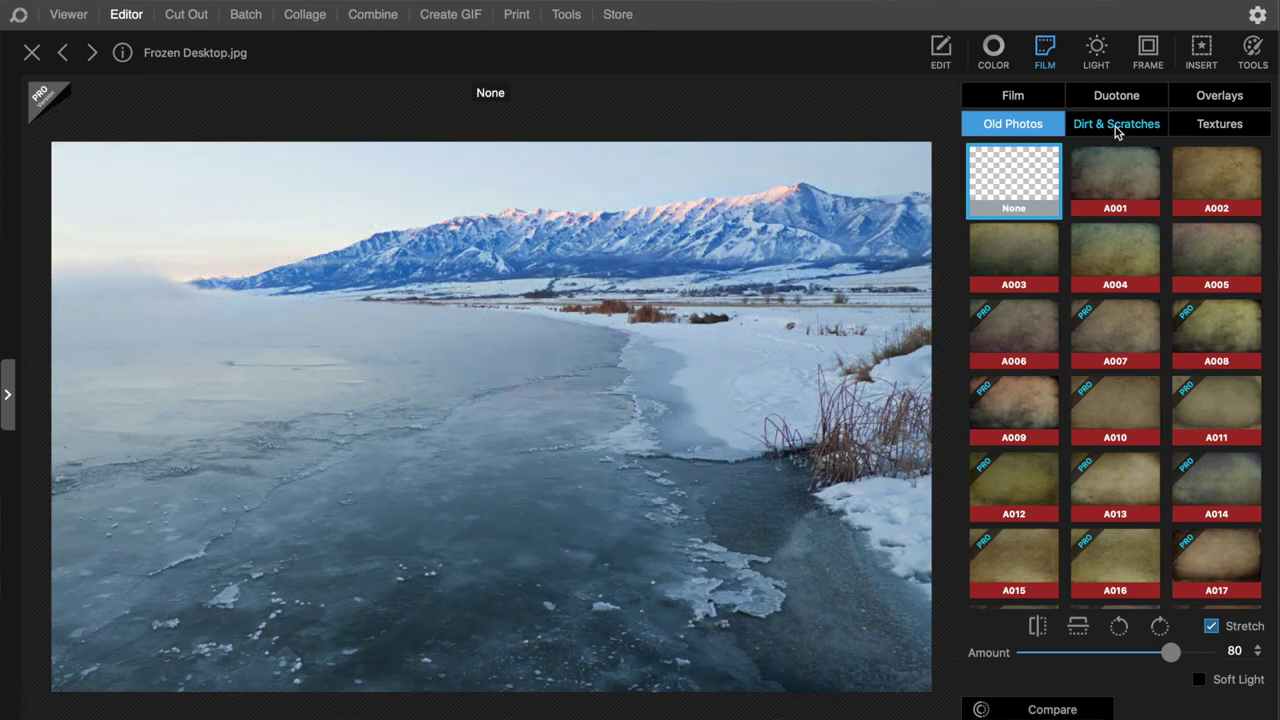
click(1116, 128)
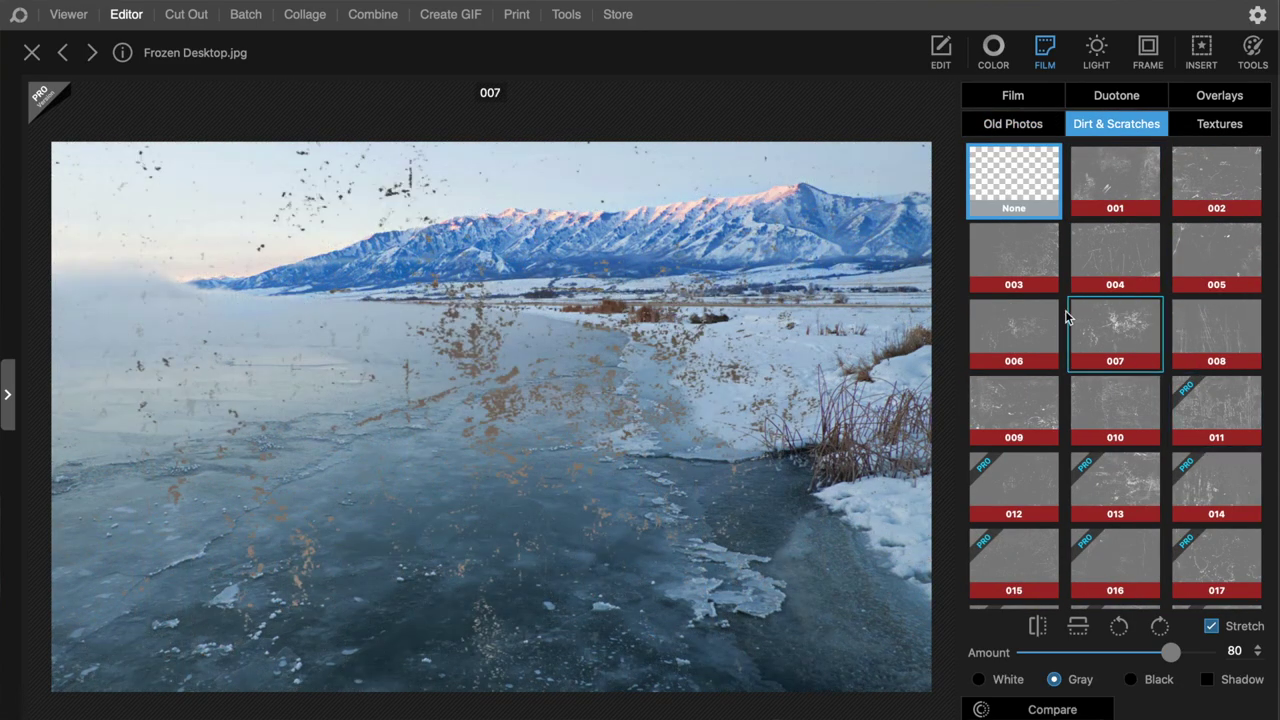
click(1219, 124)
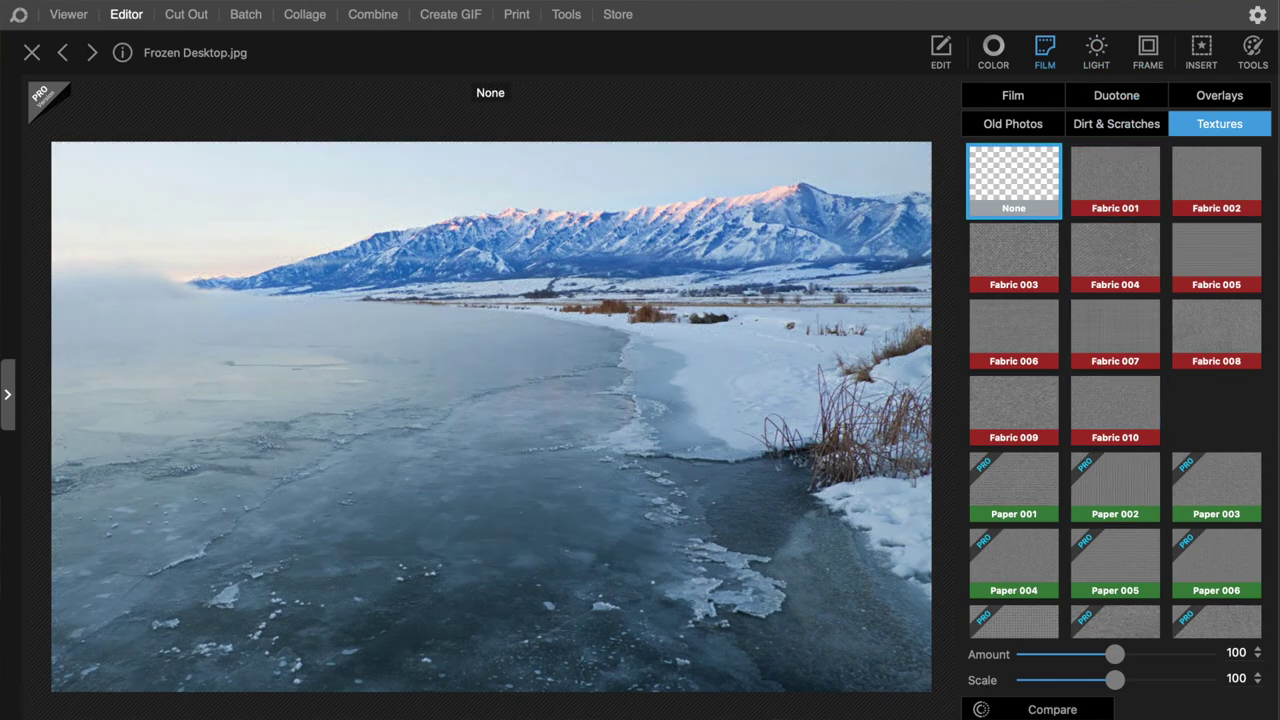
Try the PRO light effect 006 from the Lights collection, and add light effect 003 to the photo instead.
click(941, 52)
click(1097, 52)
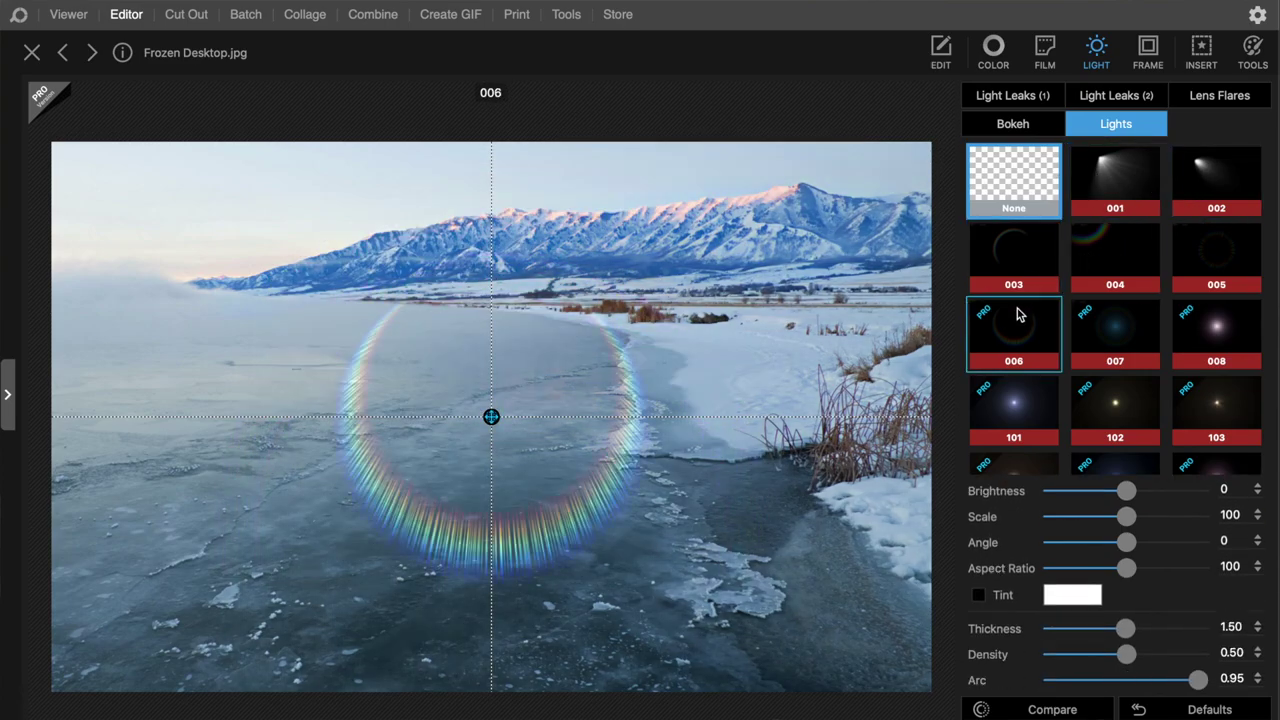
click(1018, 315)
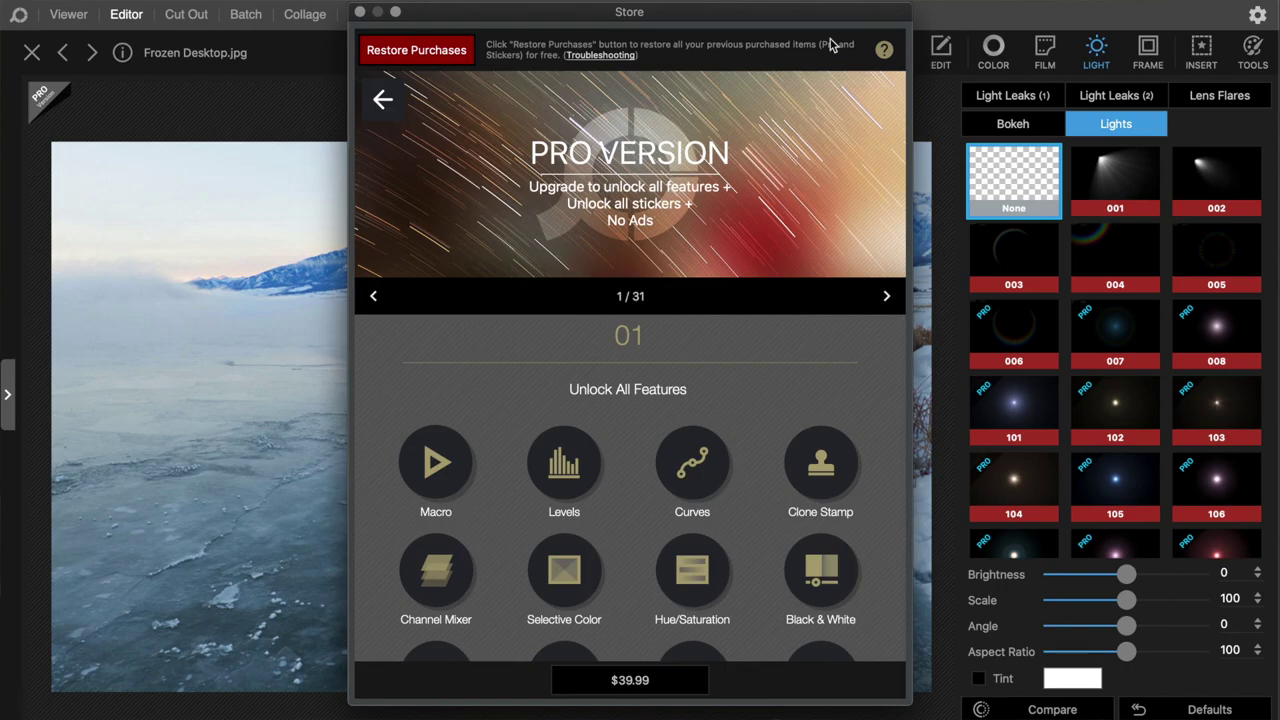
click(360, 12)
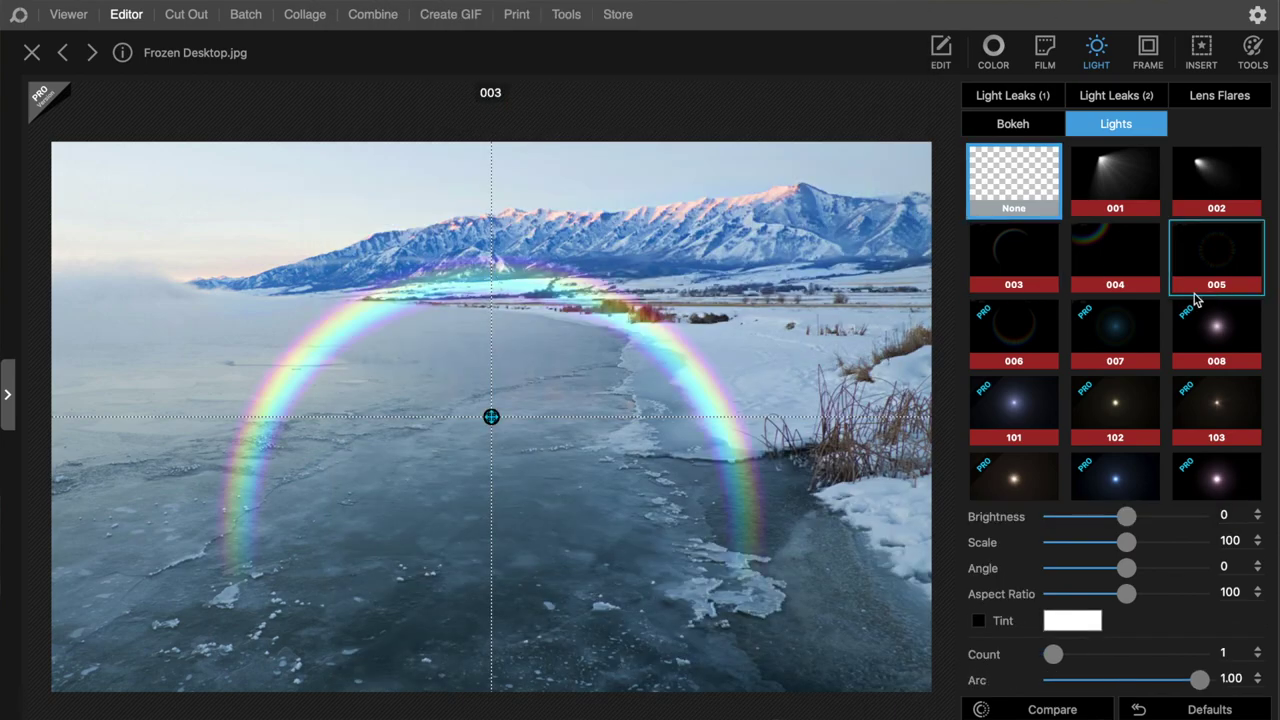
click(1033, 272)
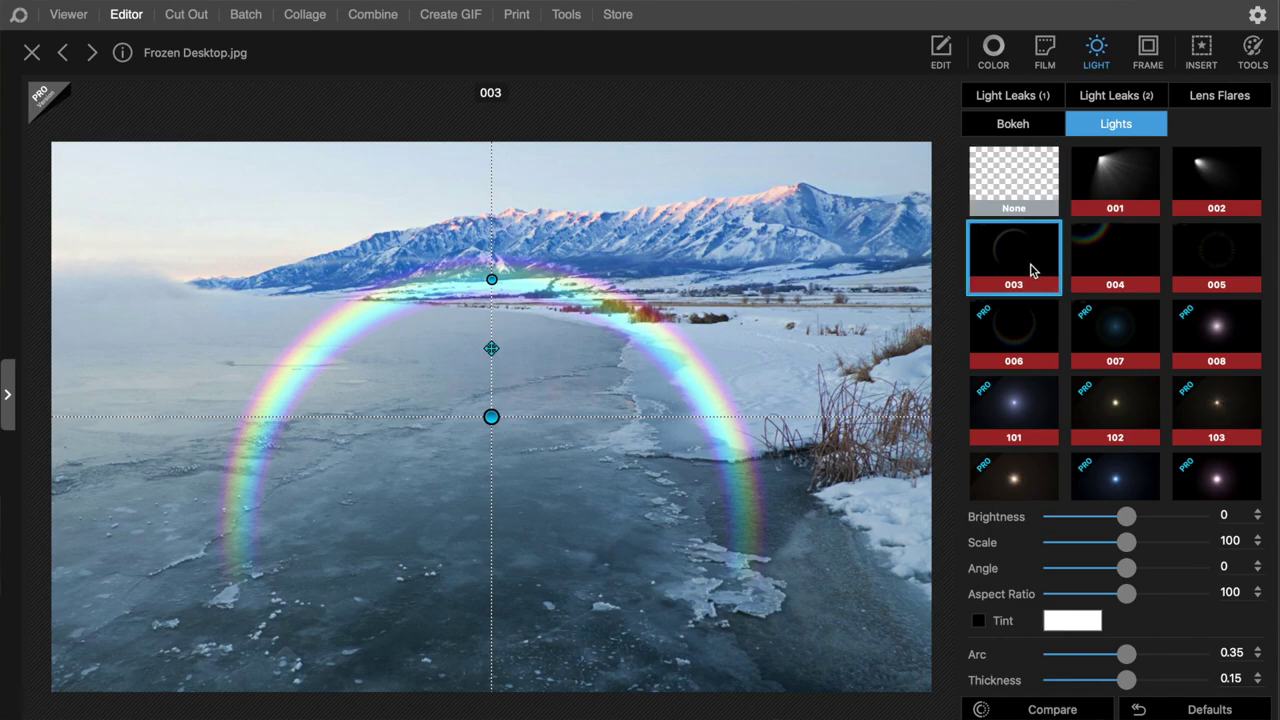
Reposition the rainbow light arc lower over the lake, and preview a thin white double-line frame around the photo.
drag(495, 414, 356, 557)
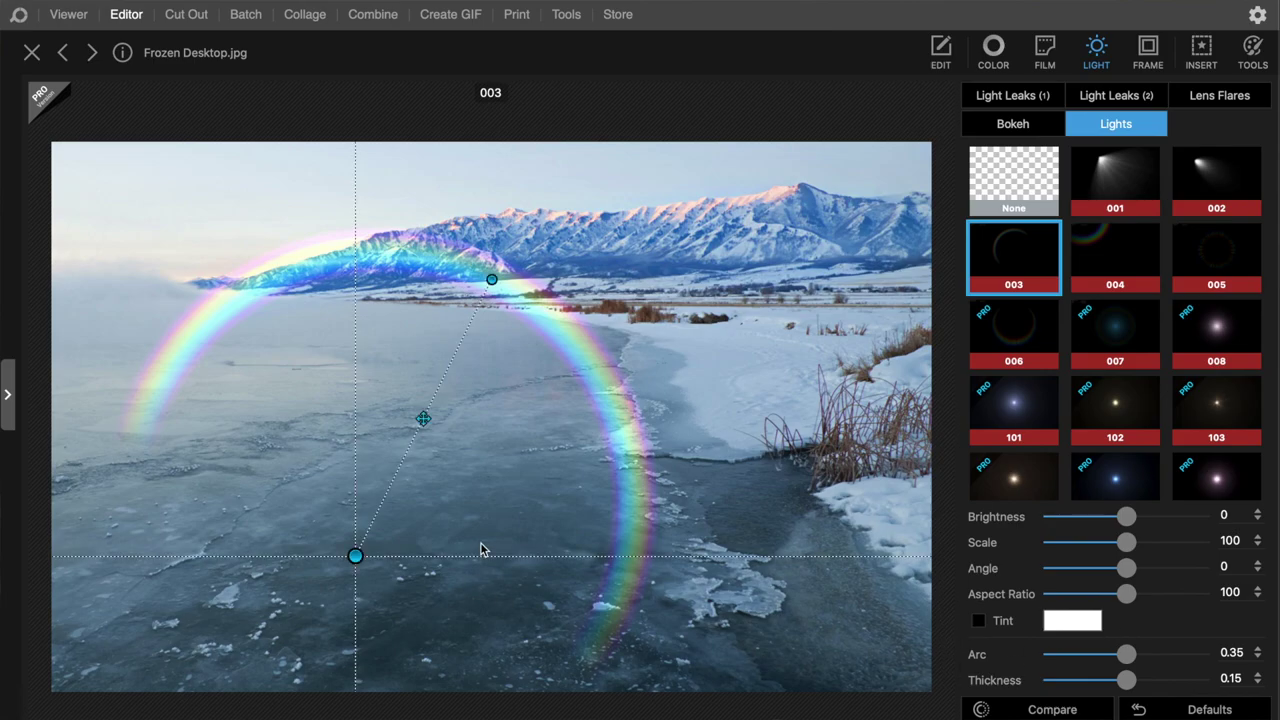
drag(353, 548, 357, 555)
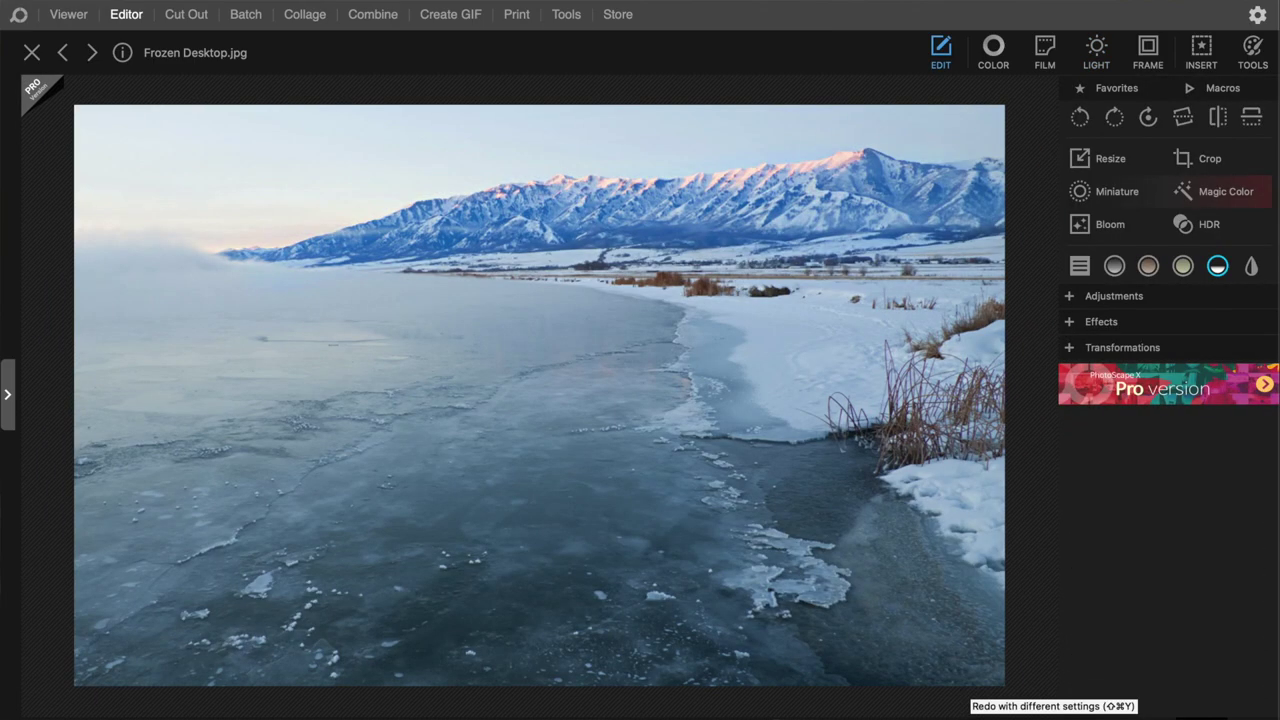
click(1160, 55)
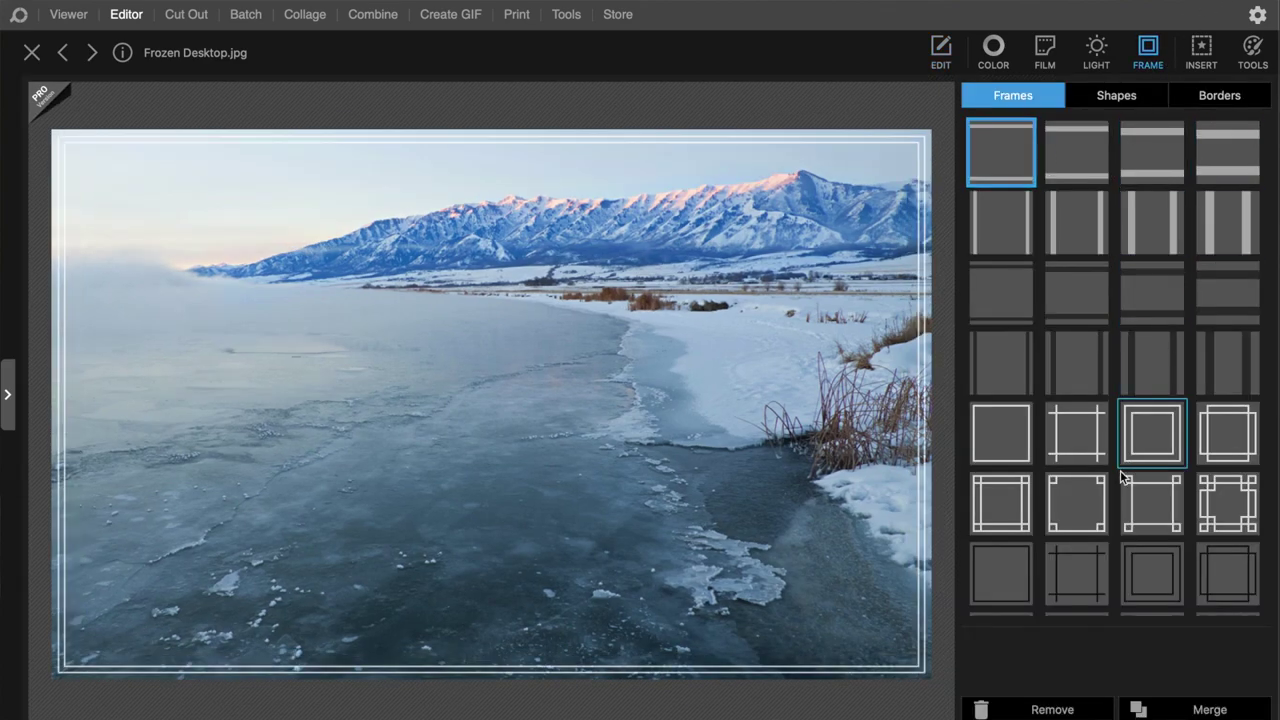
Try a Paint brush stroke from the mountains down onto the lake, and undo it.
click(1250, 55)
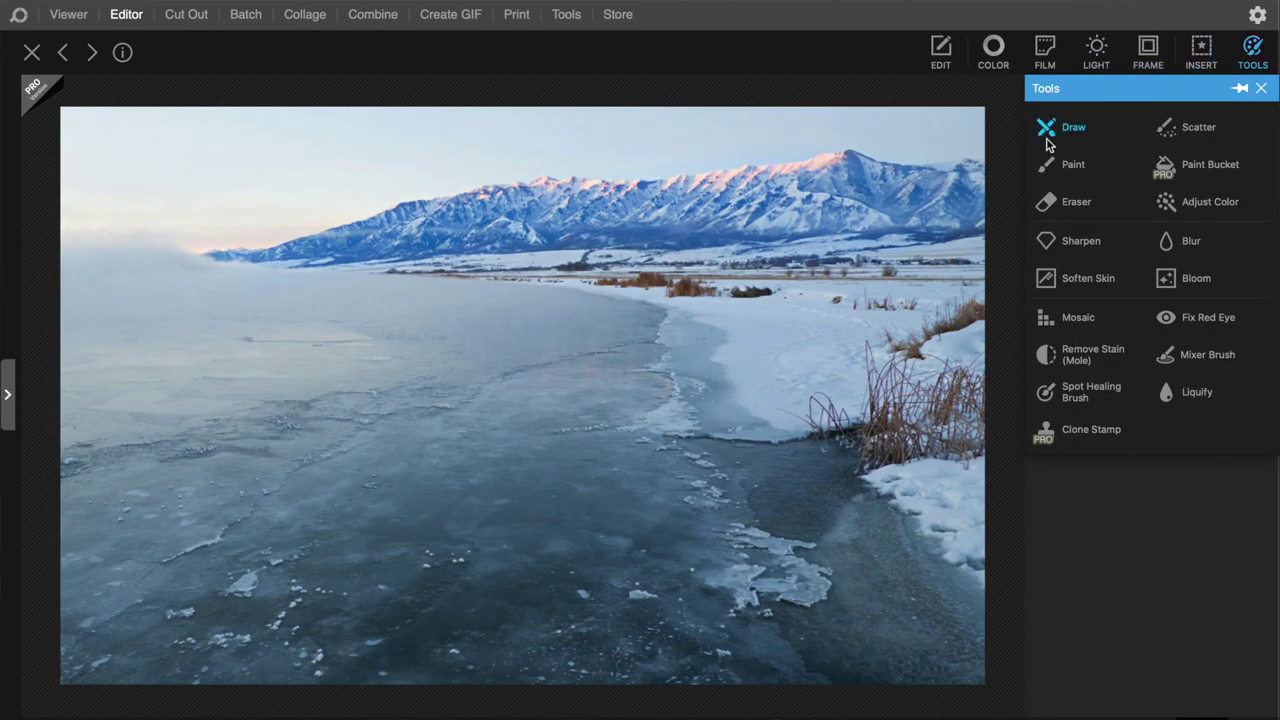
click(1073, 164)
mouse_move(507, 248)
mouse_down()
mouse_move(617, 283)
mouse_move(591, 325)
mouse_up()
key(ctrl+z)
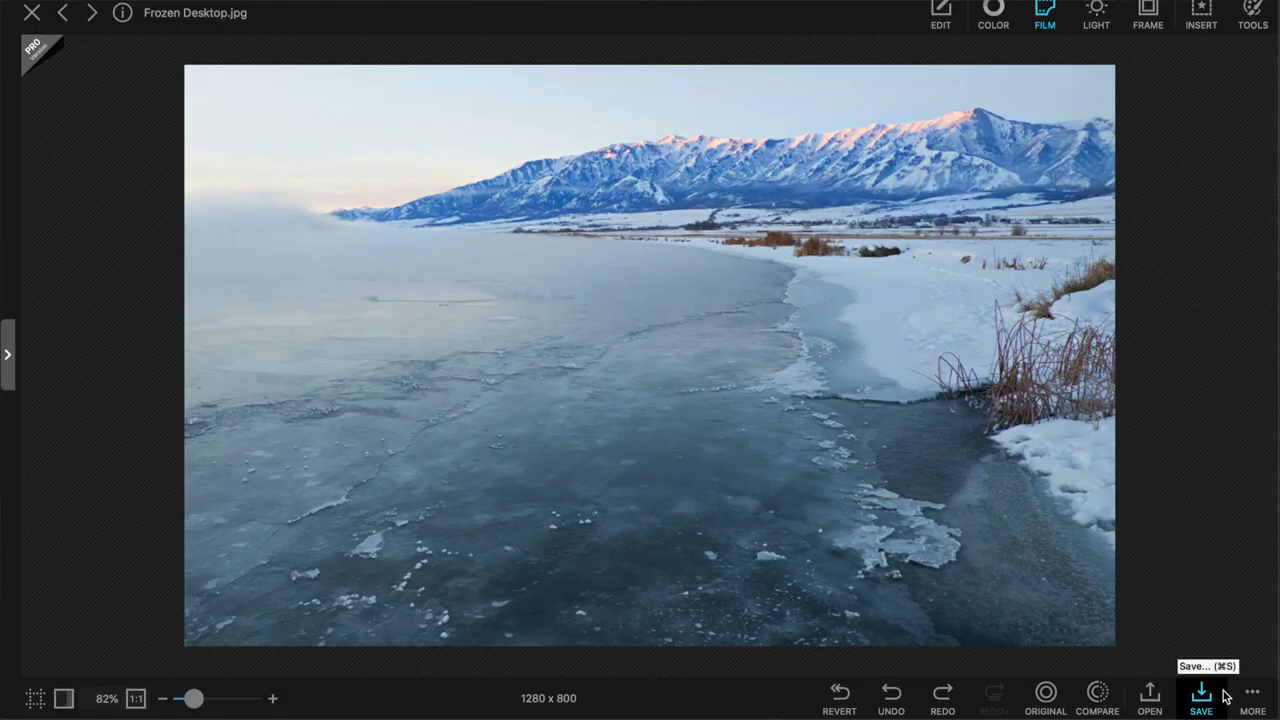
Review the save options and the available Save As file formats for Frozen Desktop.jpg, and leave without saving.
click(1201, 695)
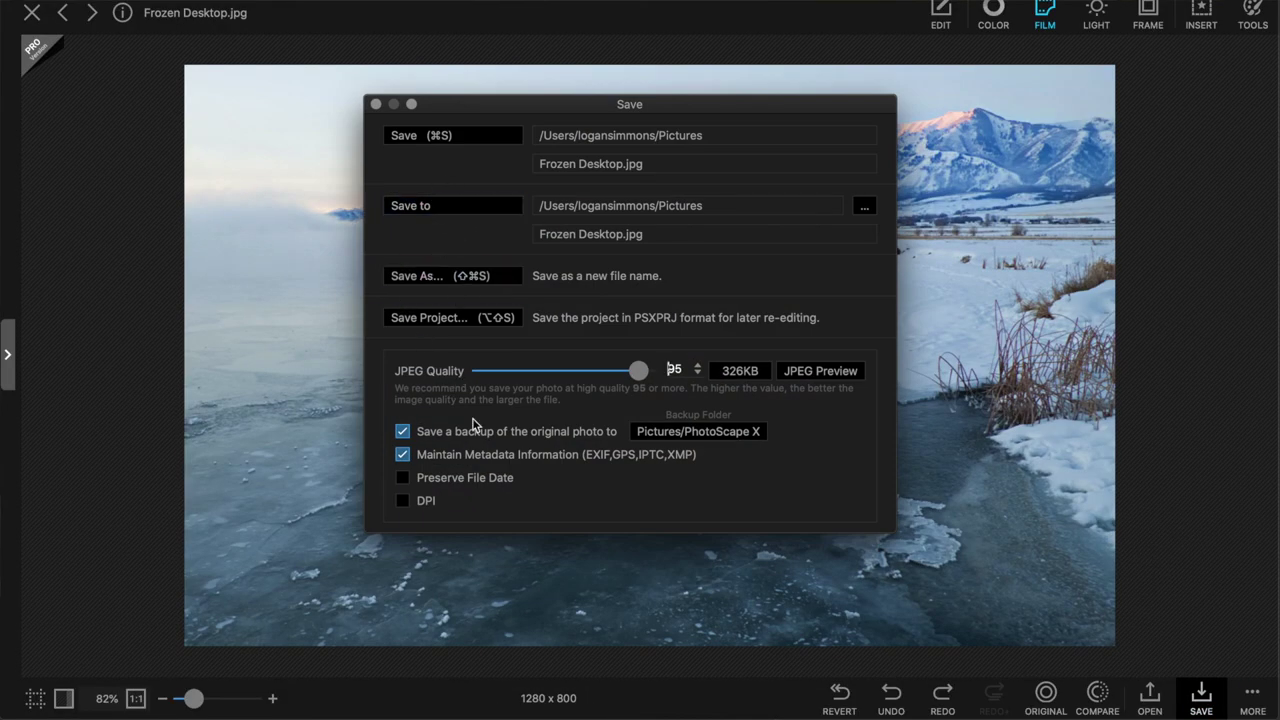
click(457, 276)
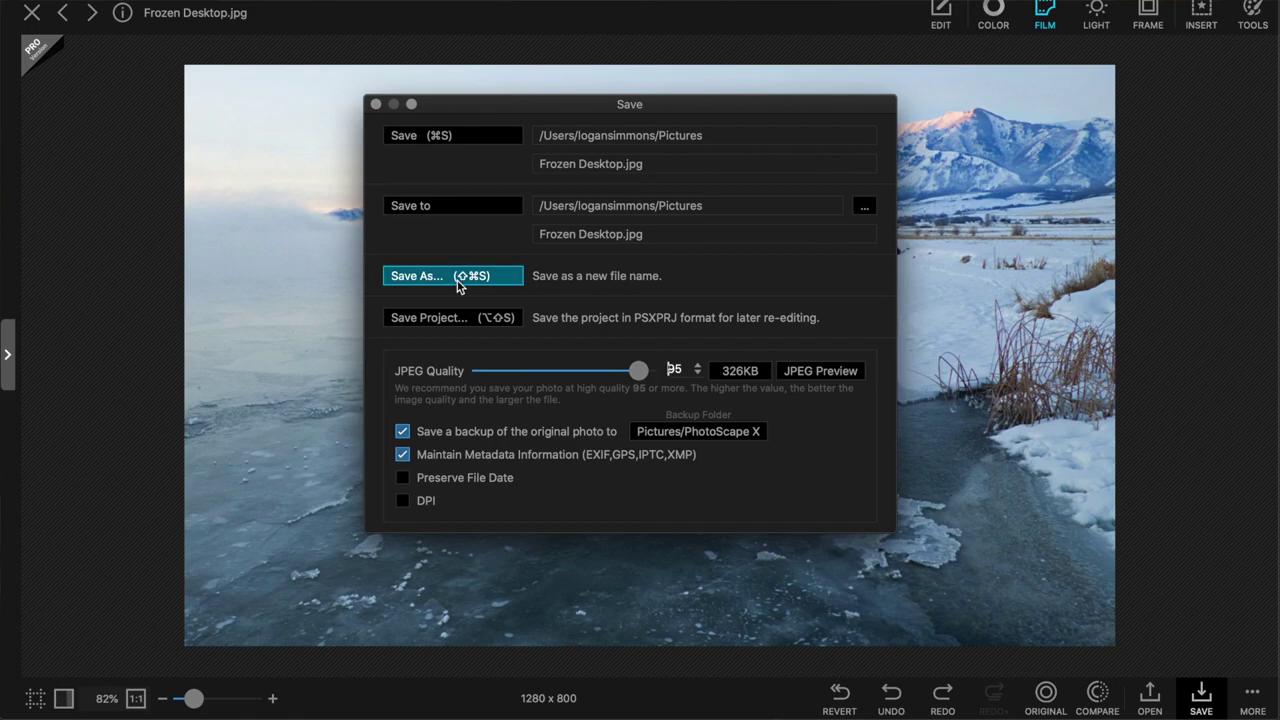
click(658, 281)
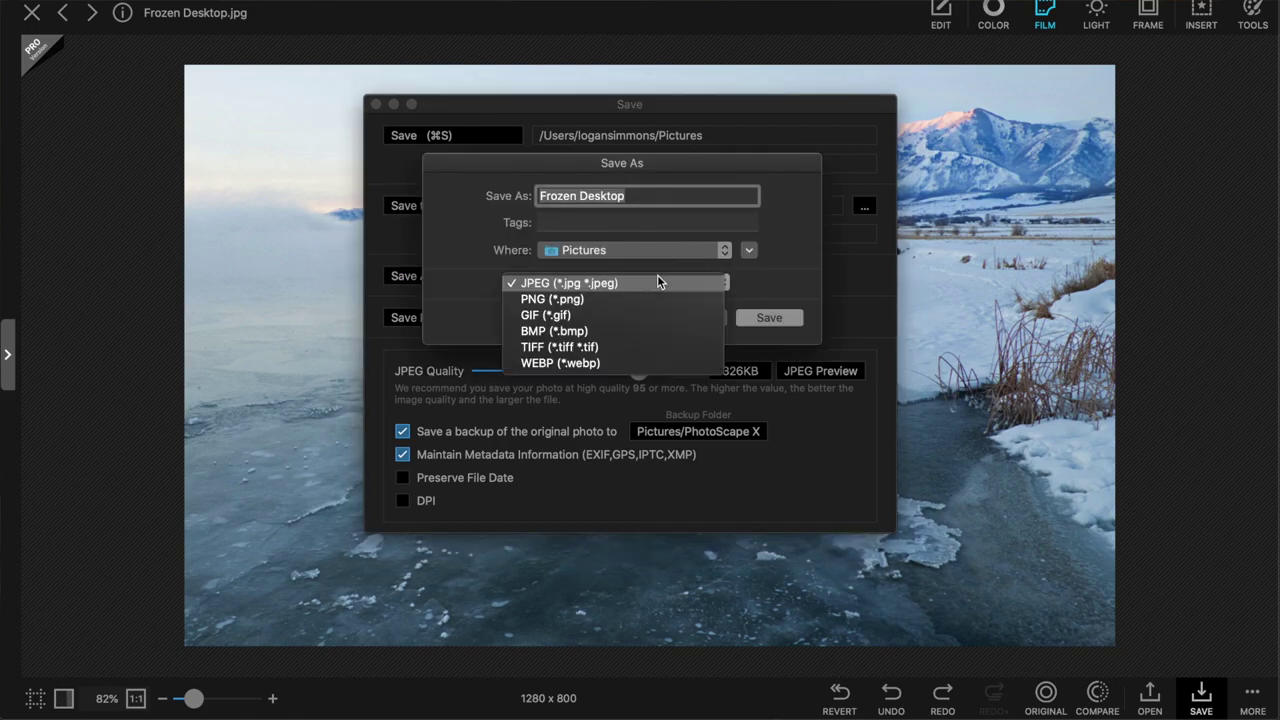
click(658, 282)
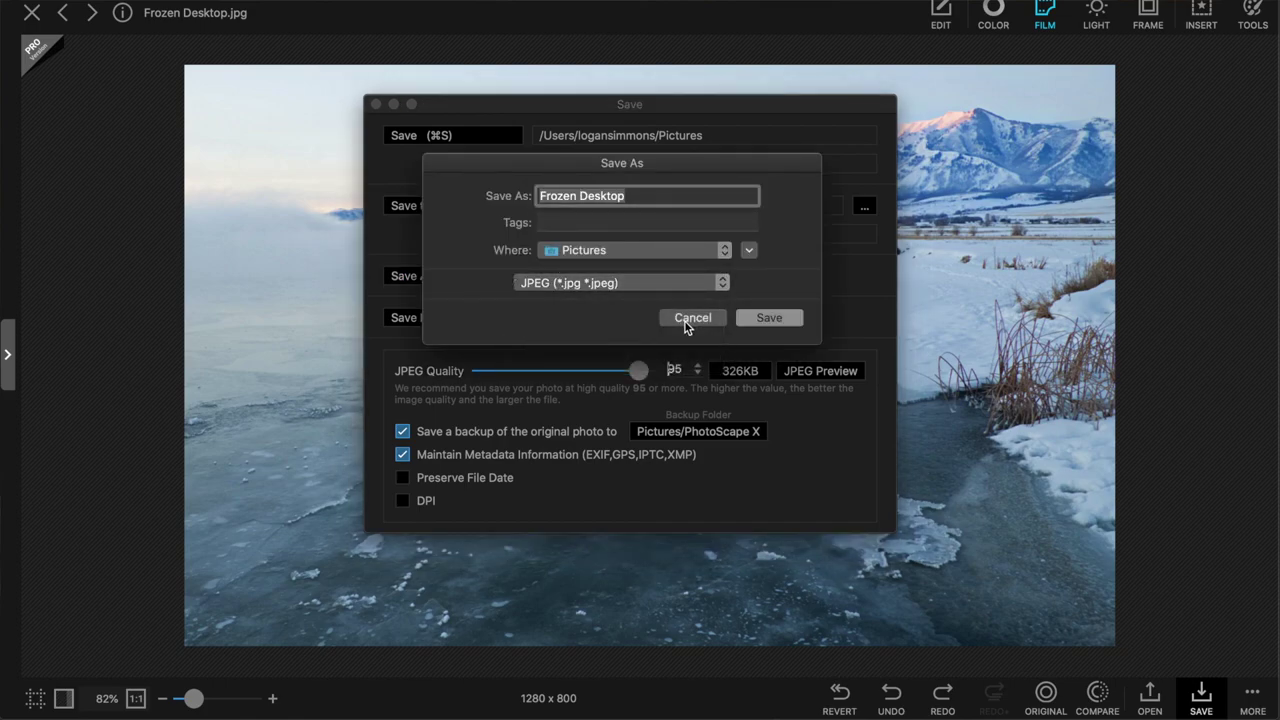
click(692, 318)
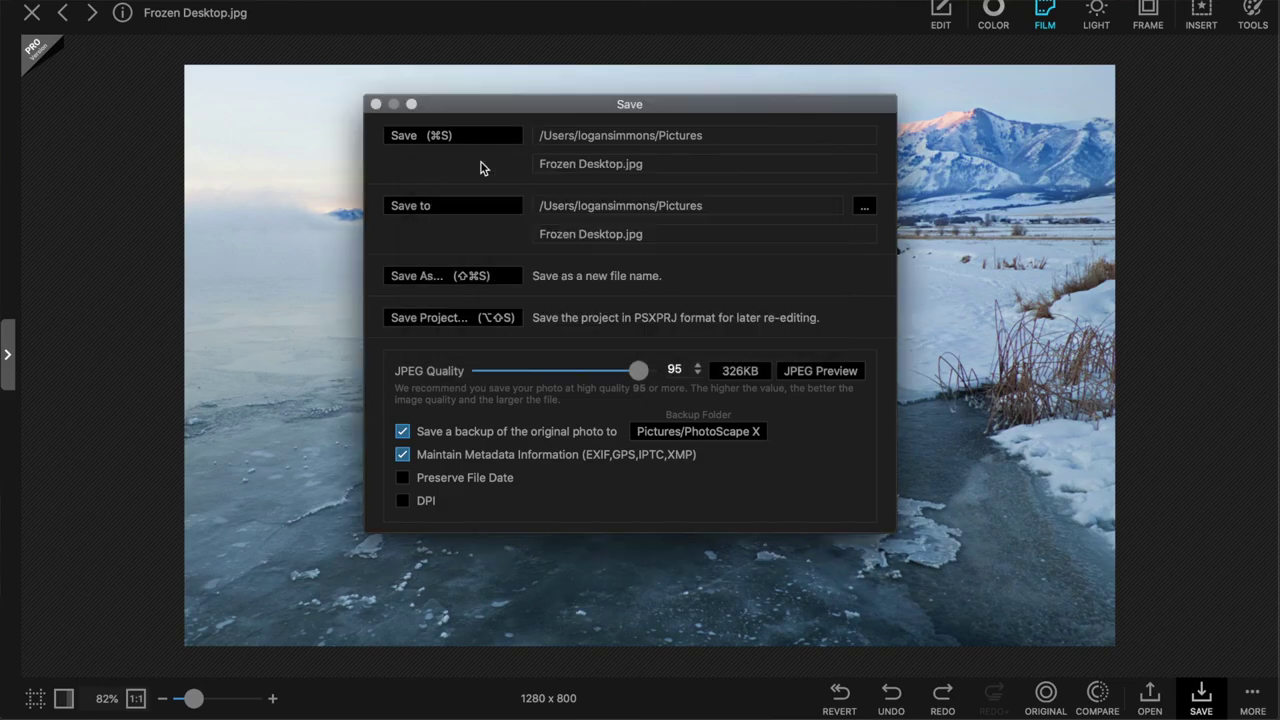
click(376, 104)
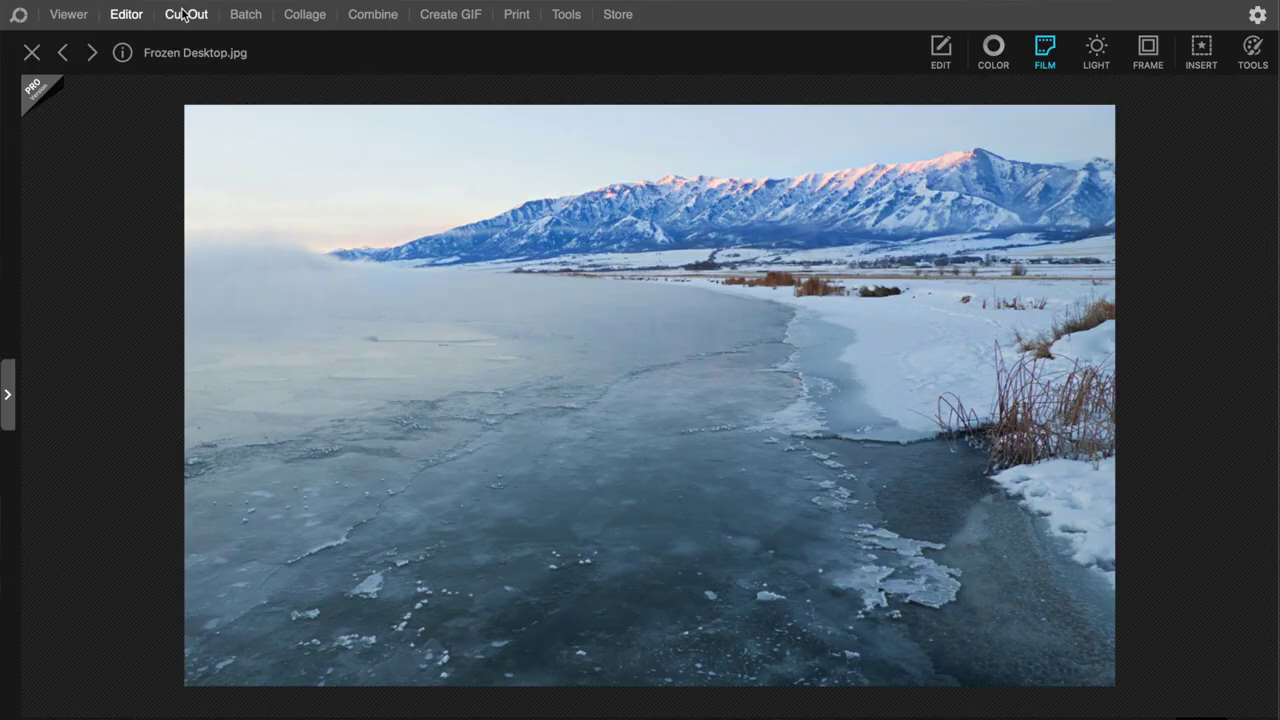
Try the Cut Out Magic Eraser on the sky of the lake photo, and cancel the removal.
click(186, 14)
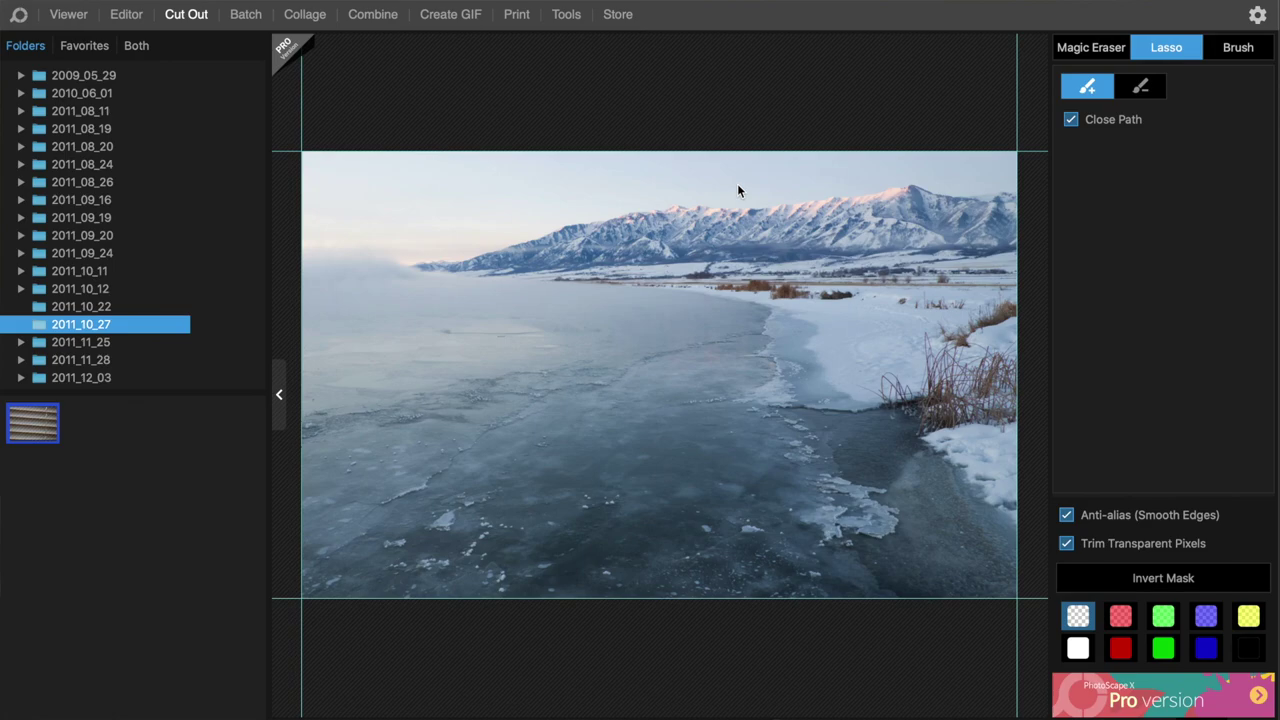
click(1070, 48)
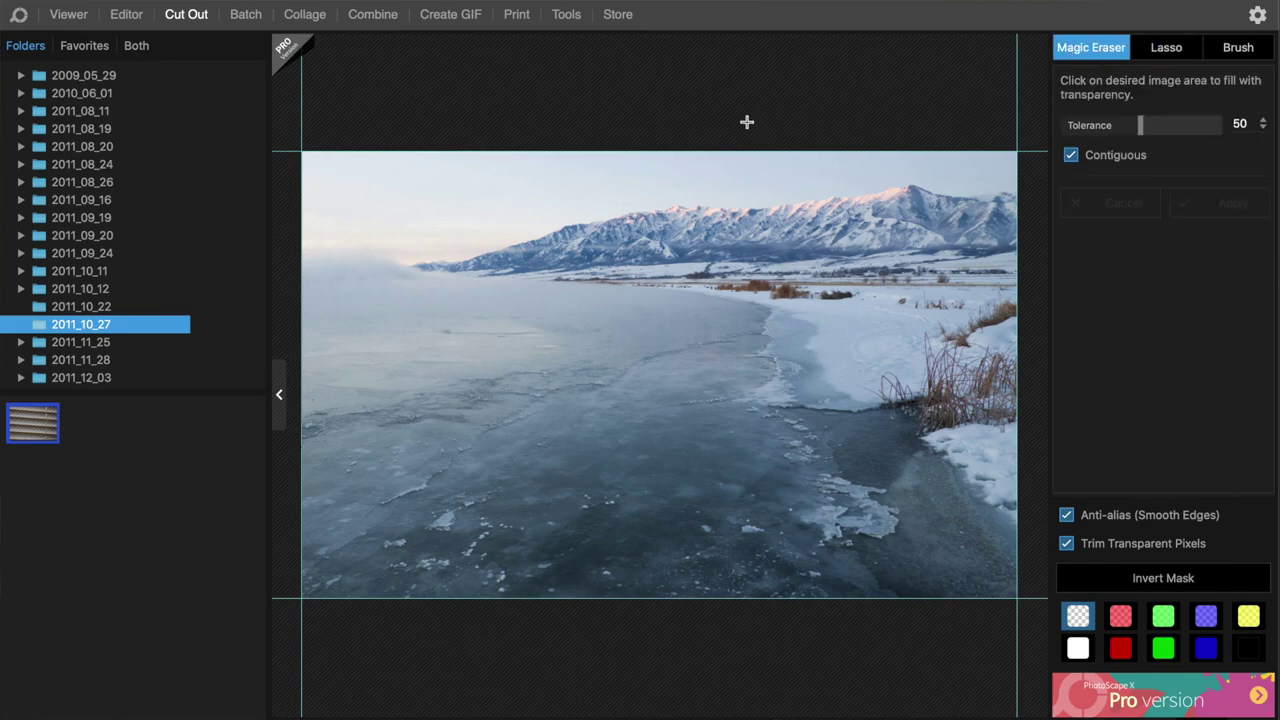
click(684, 176)
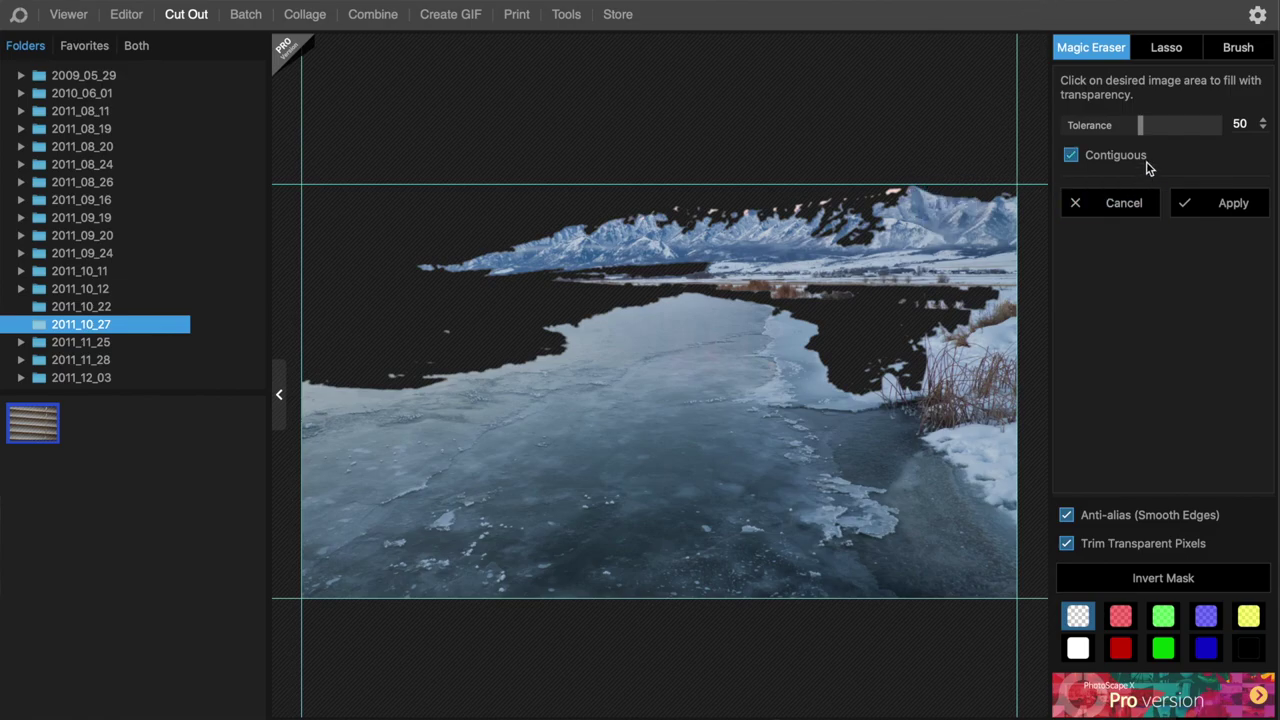
click(1100, 203)
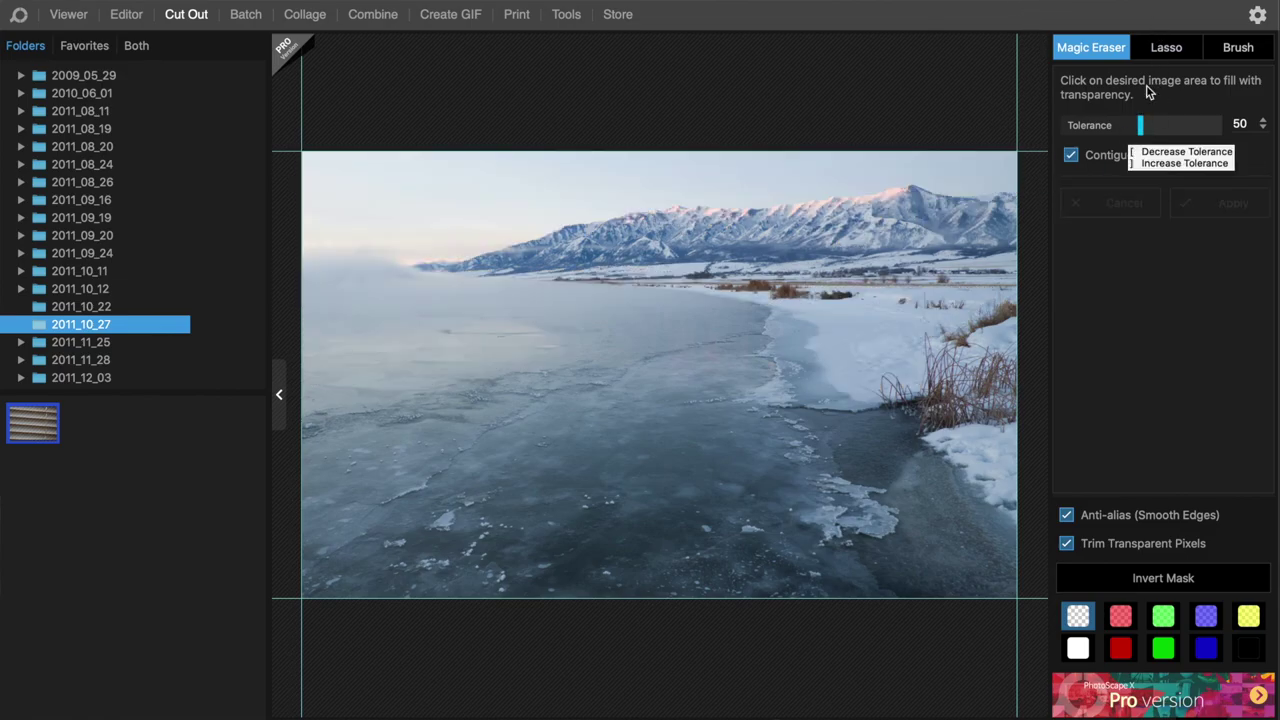
Try cutting out a closed freehand Lasso area in the middle of the lake, and undo it.
click(1170, 47)
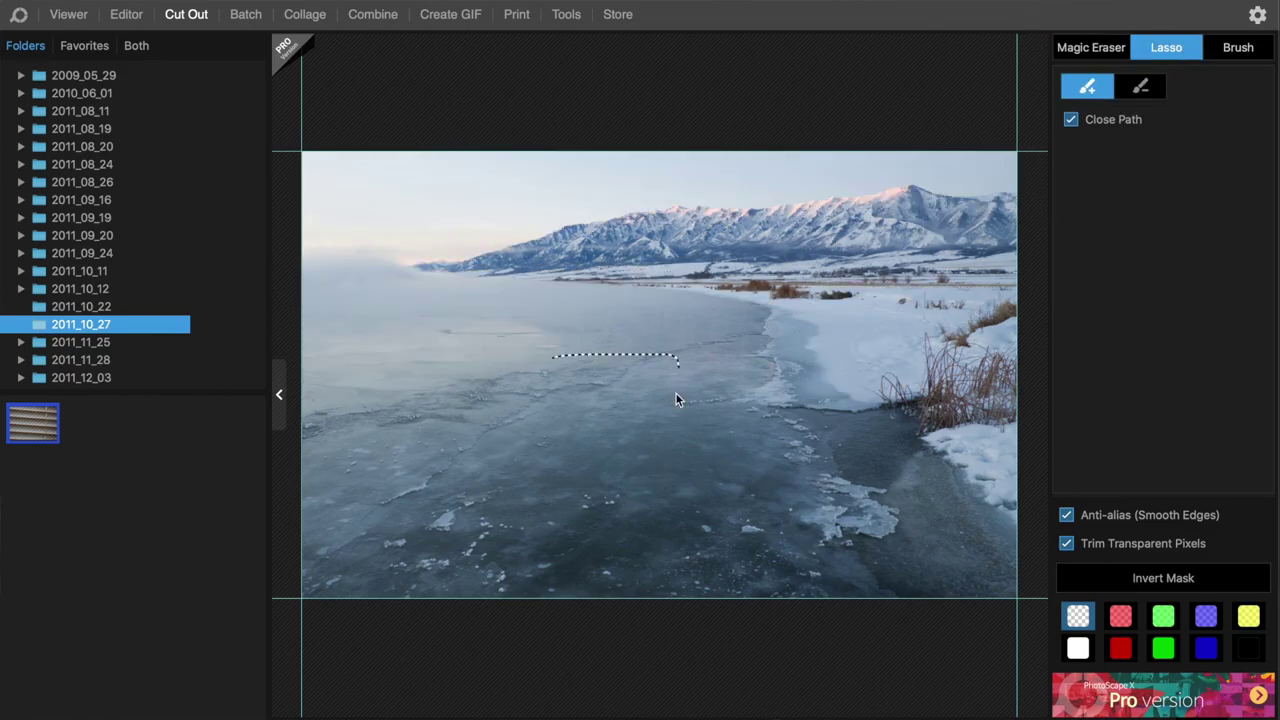
drag(556, 367, 556, 367)
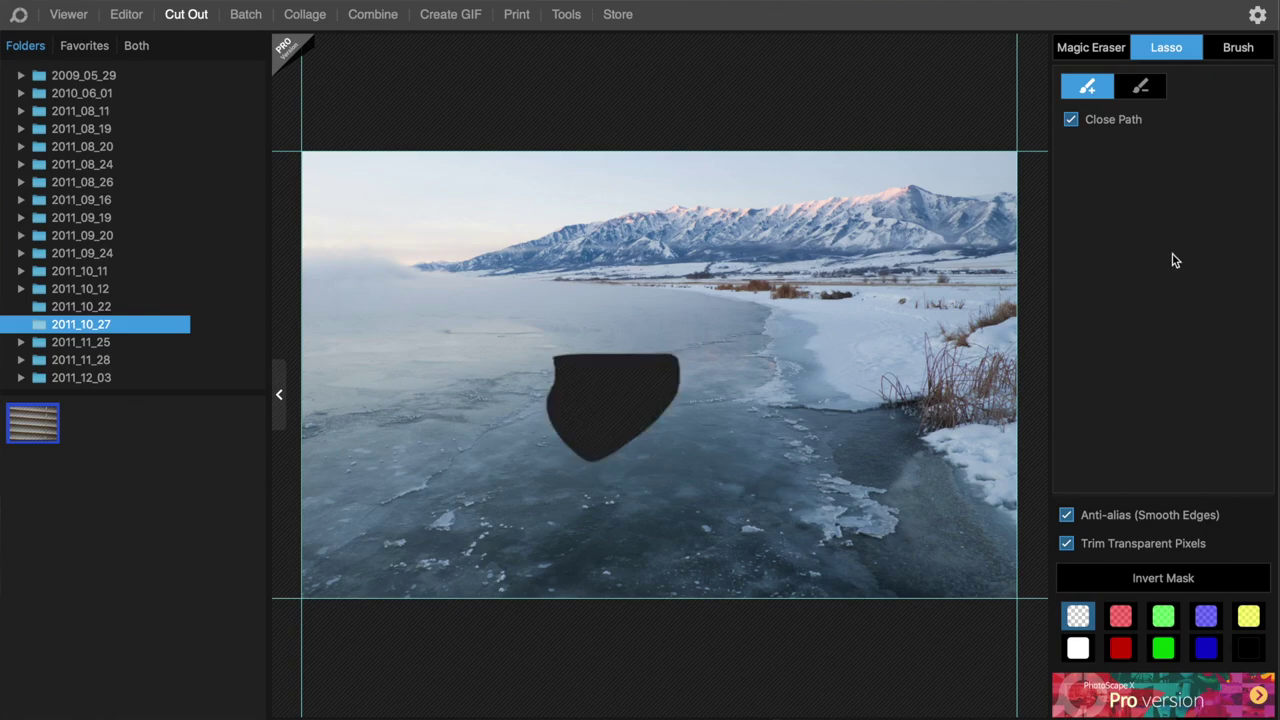
key(super+z)
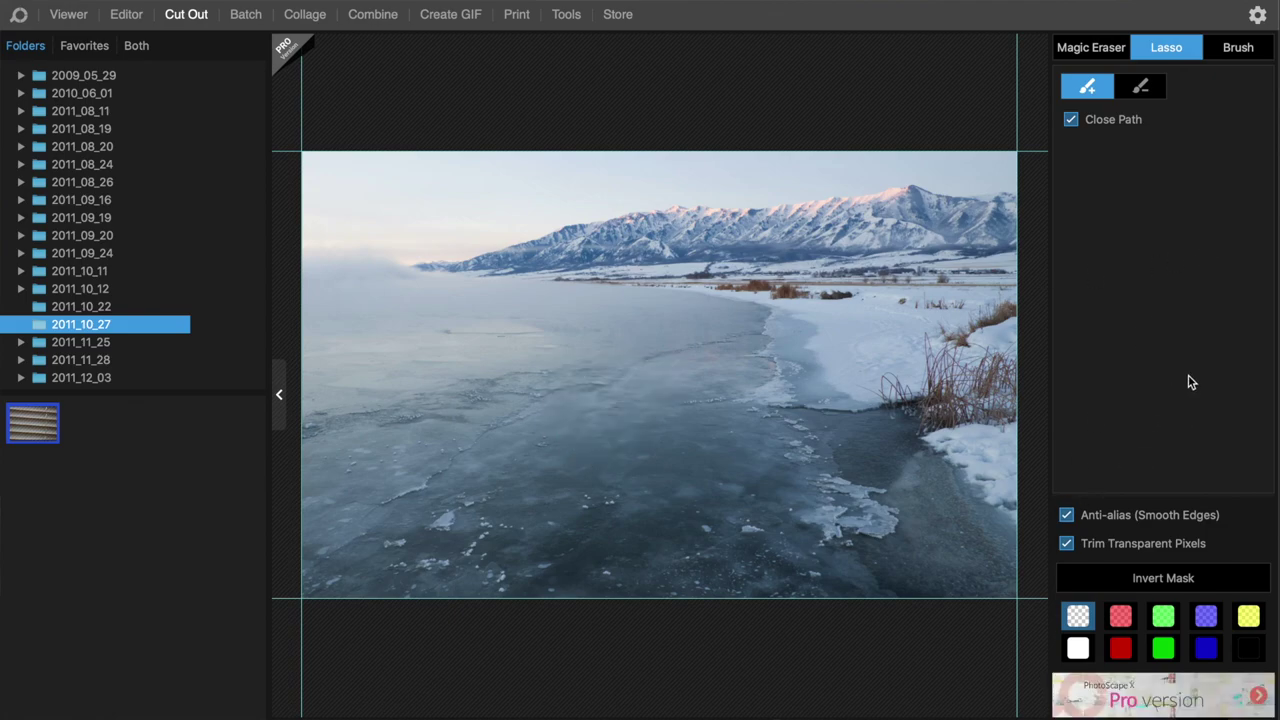
View the Batch workspace and preview two-photo Collage layouts with a slanted divider and a V-notched divider.
click(238, 15)
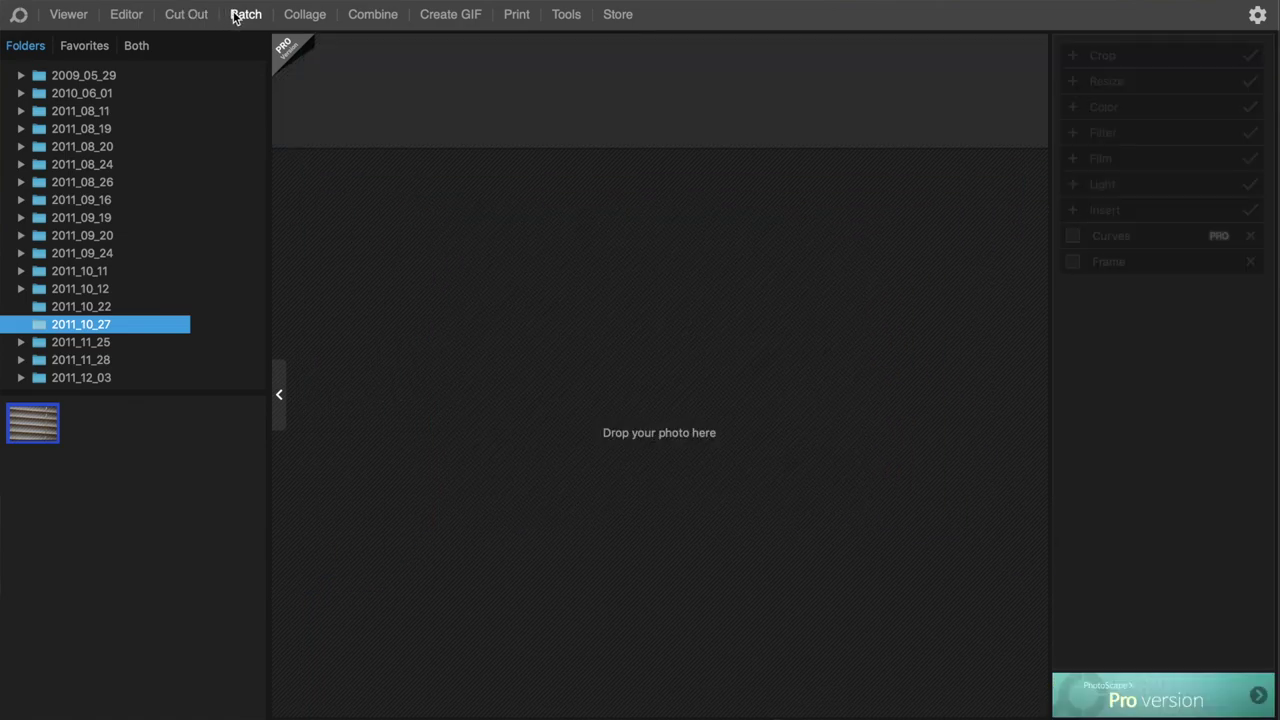
click(293, 16)
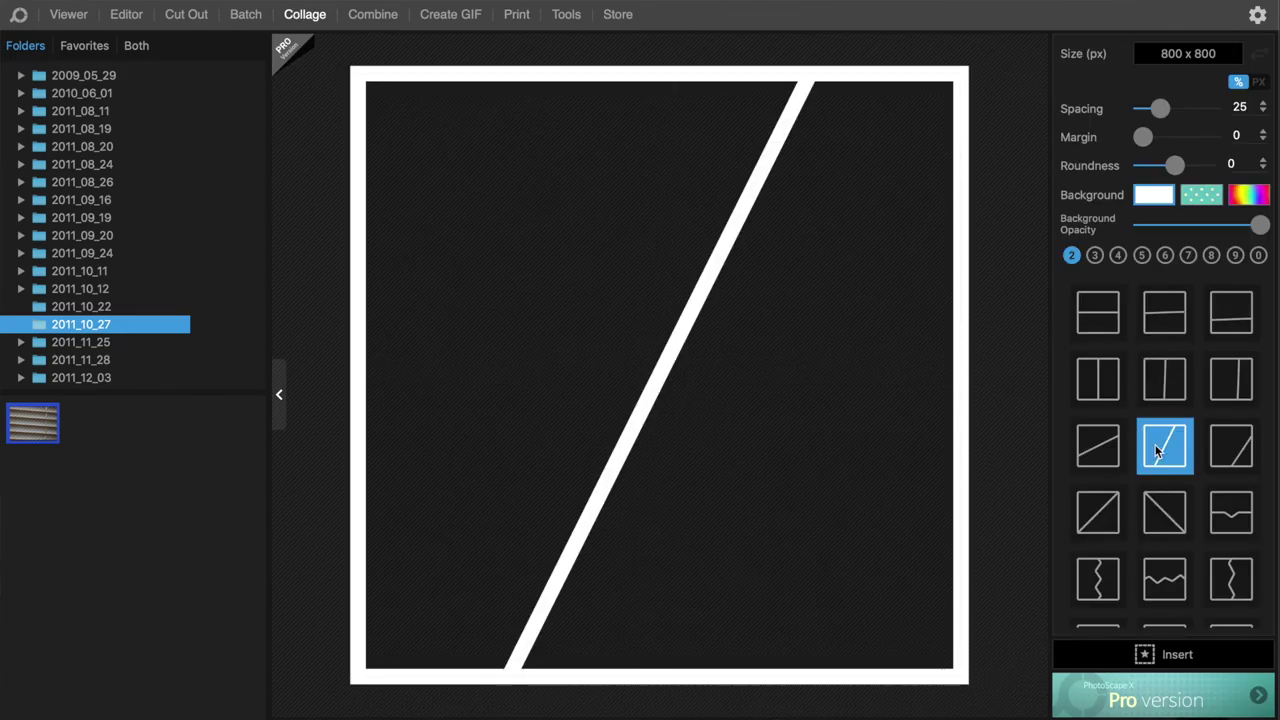
click(1228, 526)
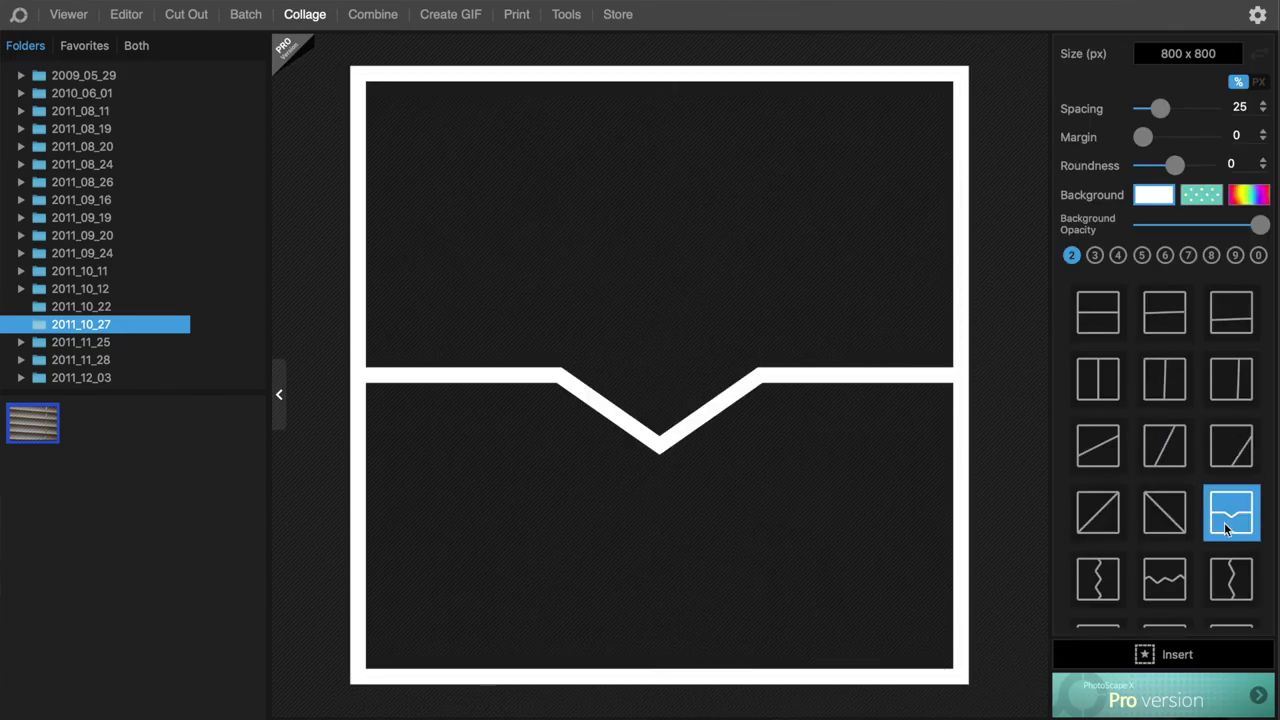
Look over the Combine, Create GIF and Print workspaces, and bring up the list of extra tools.
click(375, 16)
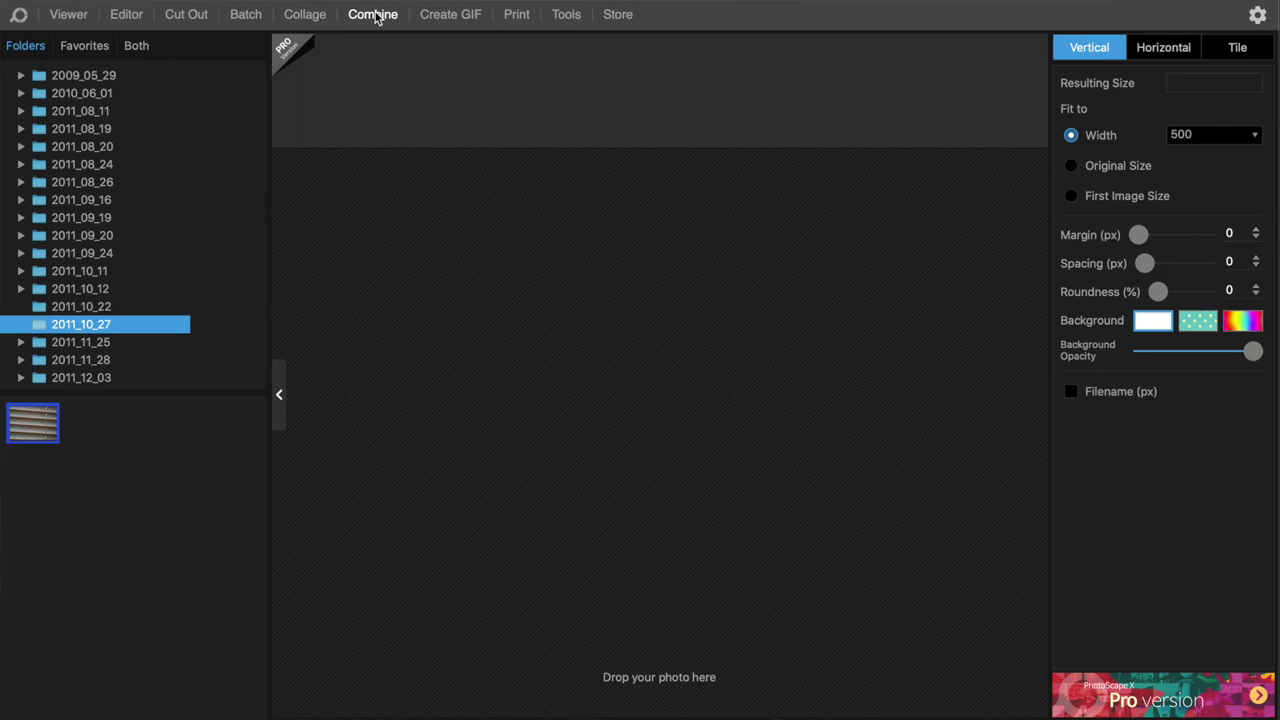
click(450, 18)
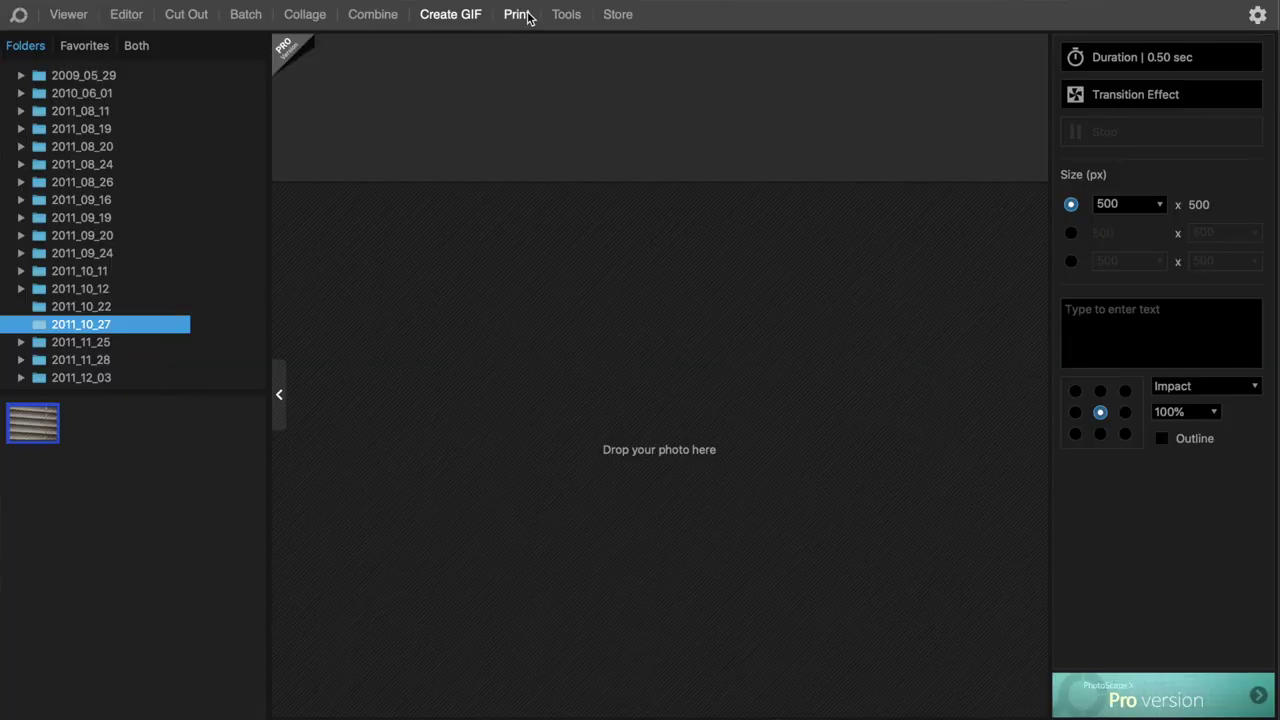
click(518, 15)
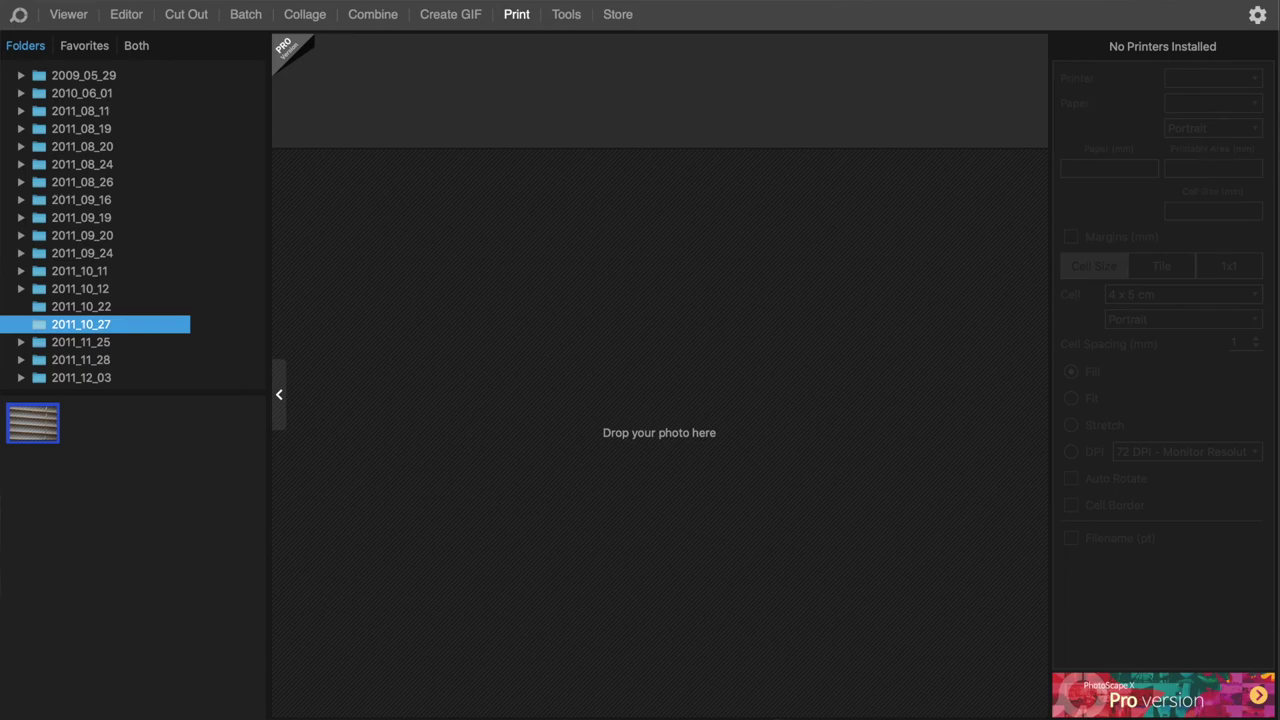
click(582, 16)
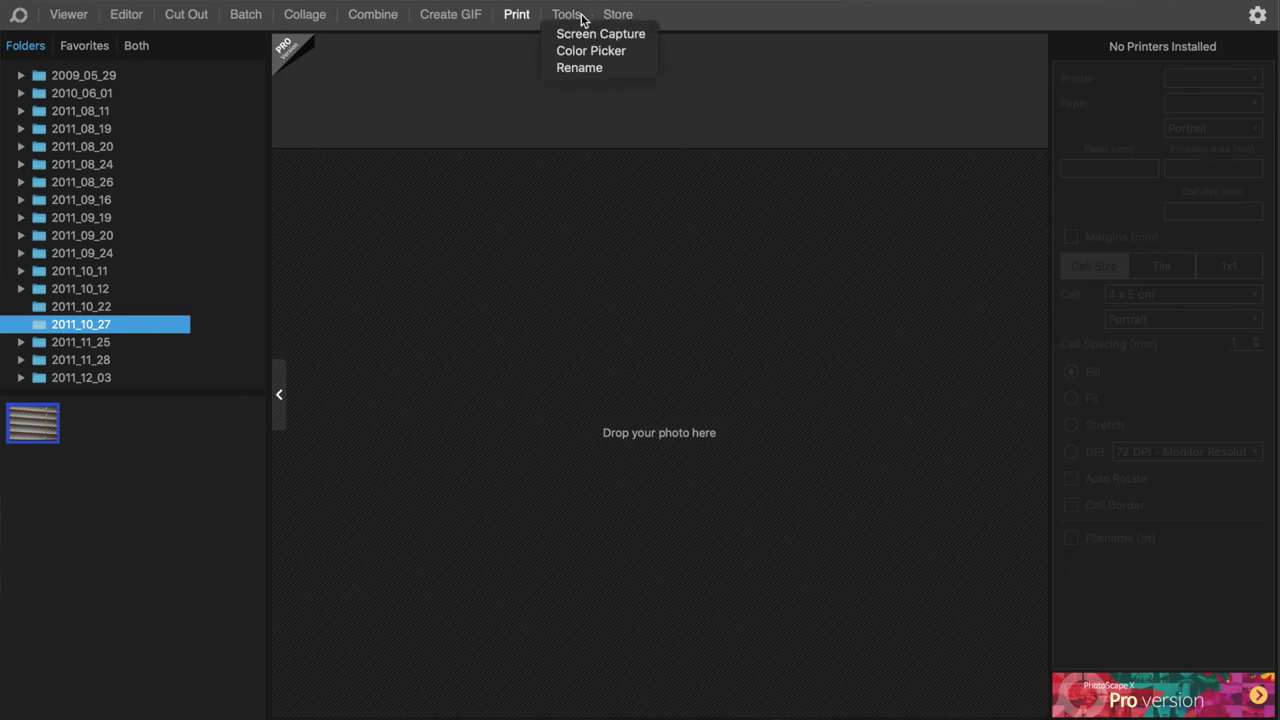